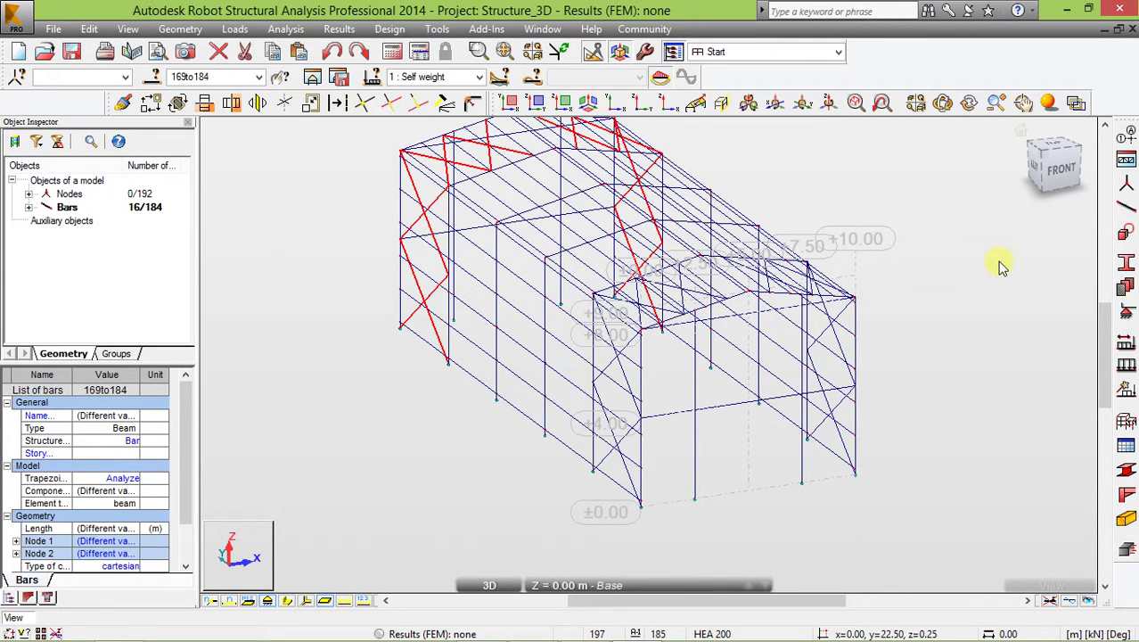
- Clear the bar selection and zoom in on the near end of the frame
click(967, 318)
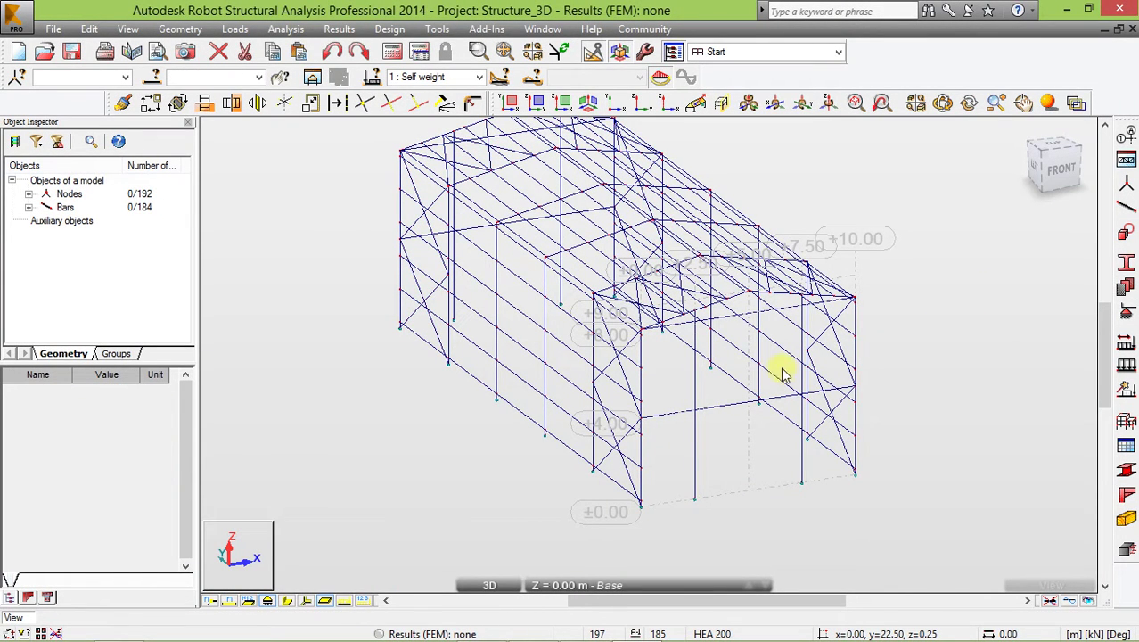
scroll(569, 386, up, 2)
scroll(637, 419, up, 1)
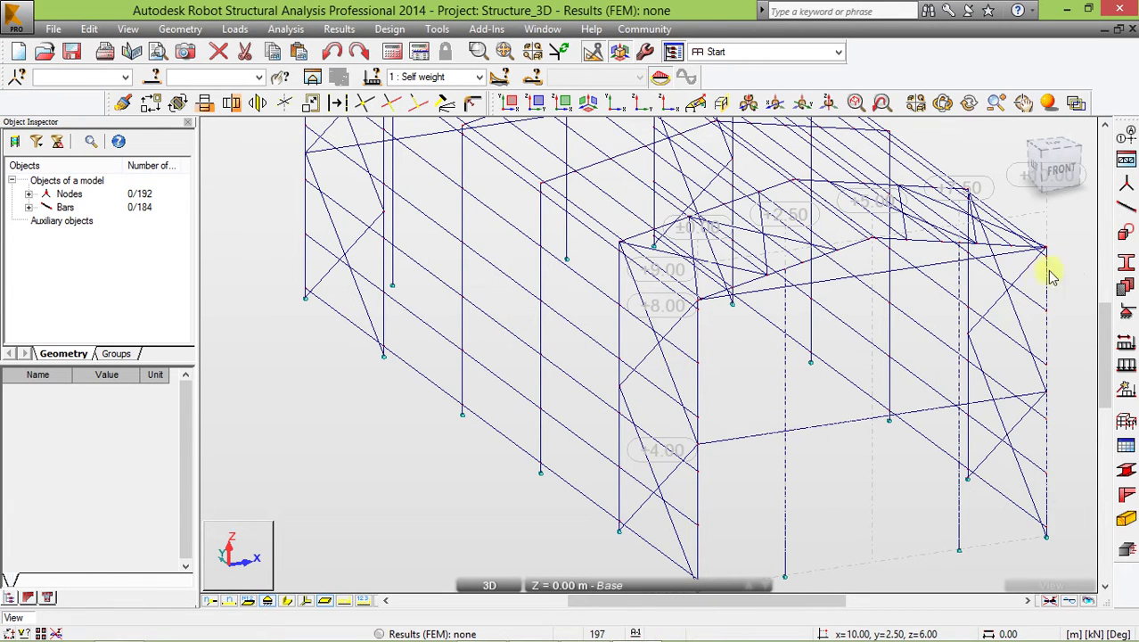
- Start defining new bars with the TCAR 60x5 section
click(1126, 206)
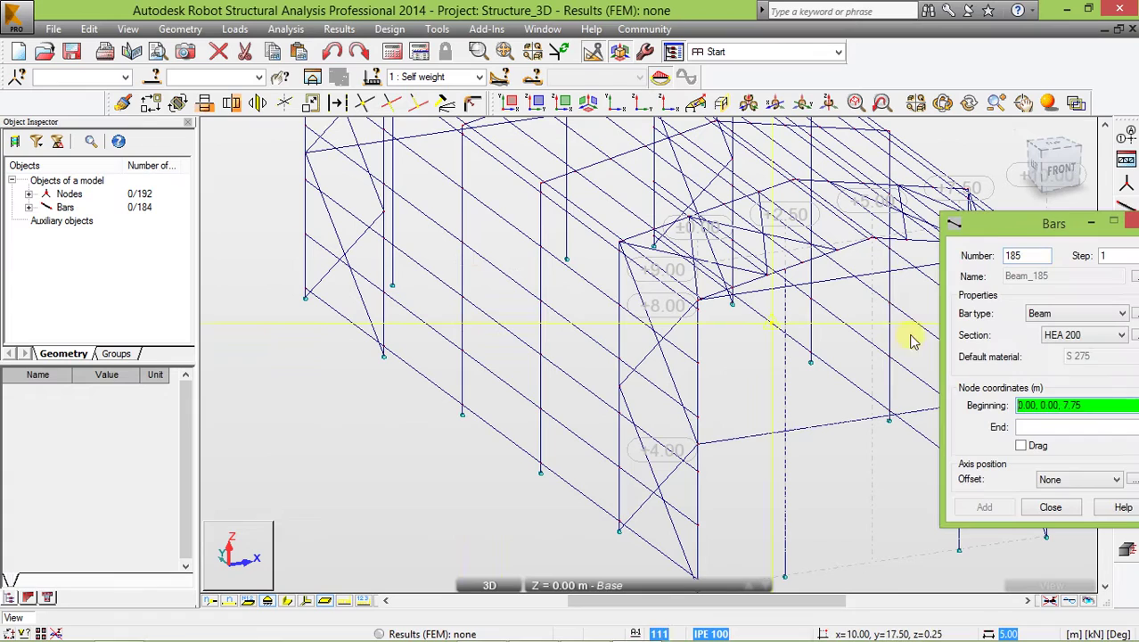
click(1082, 341)
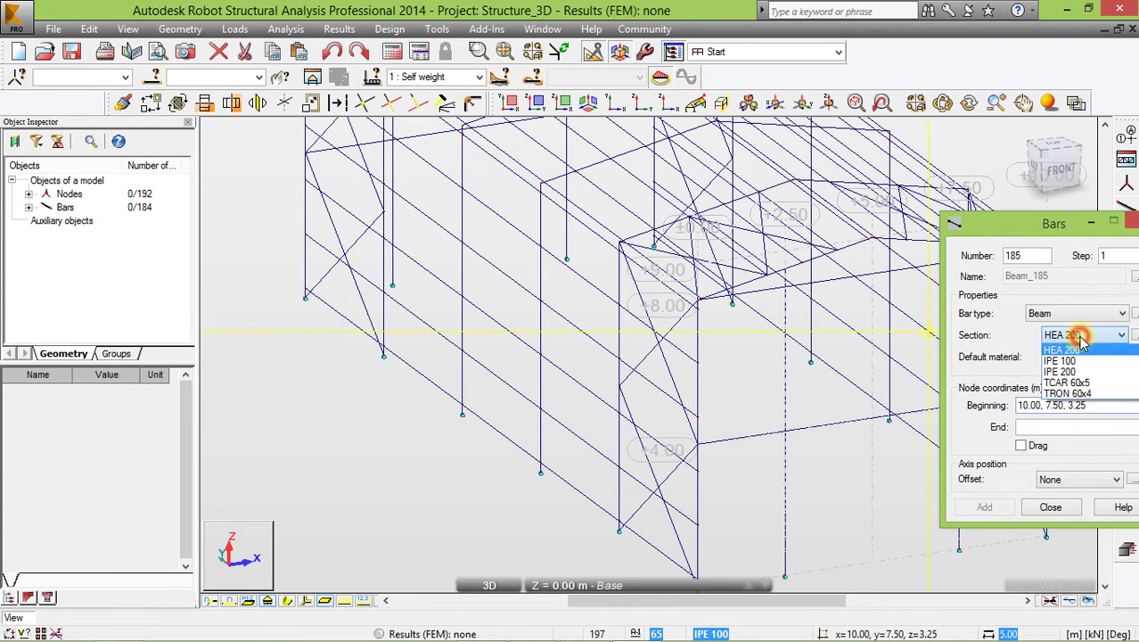
click(1063, 385)
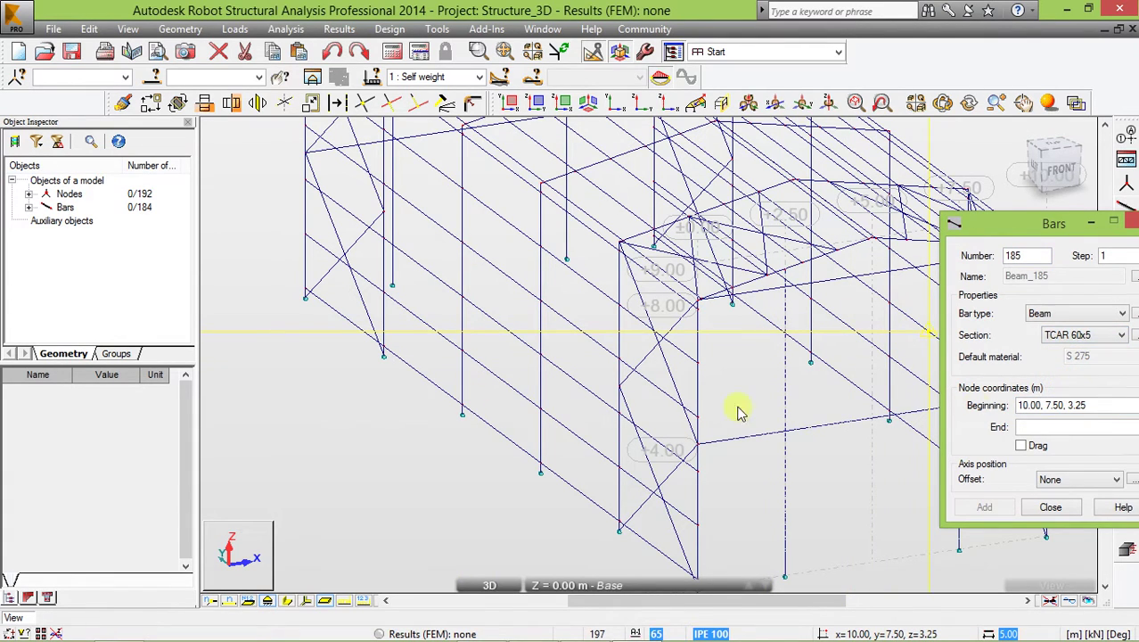
- Draw five 5 m bars along the side wall at 4 m height, from y=25 to y=0
click(304, 157)
click(381, 214)
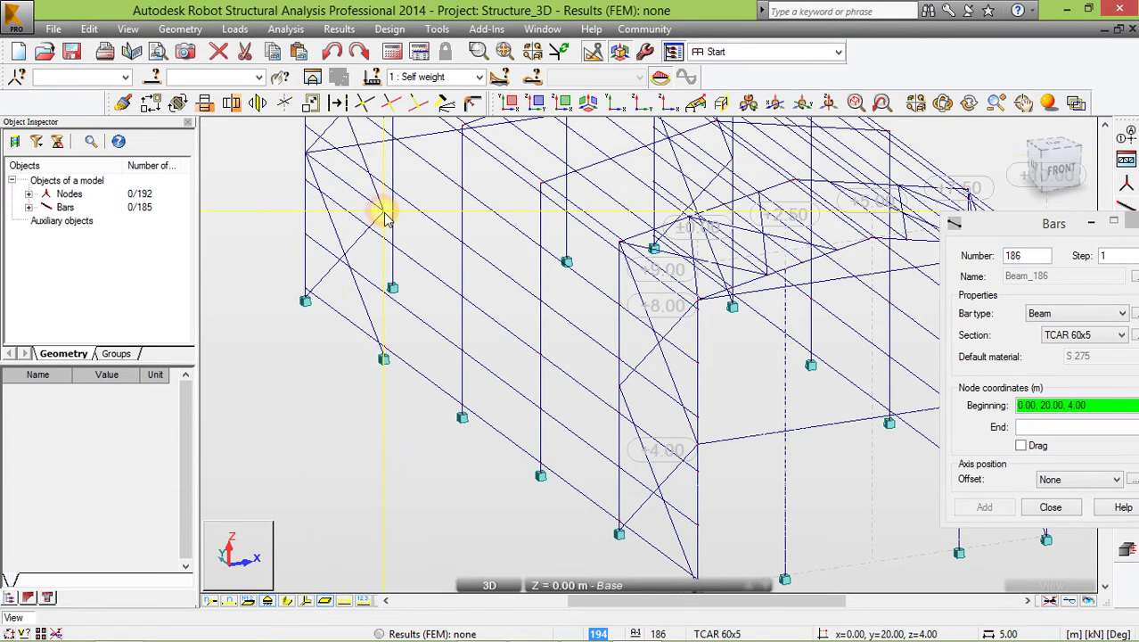
click(460, 267)
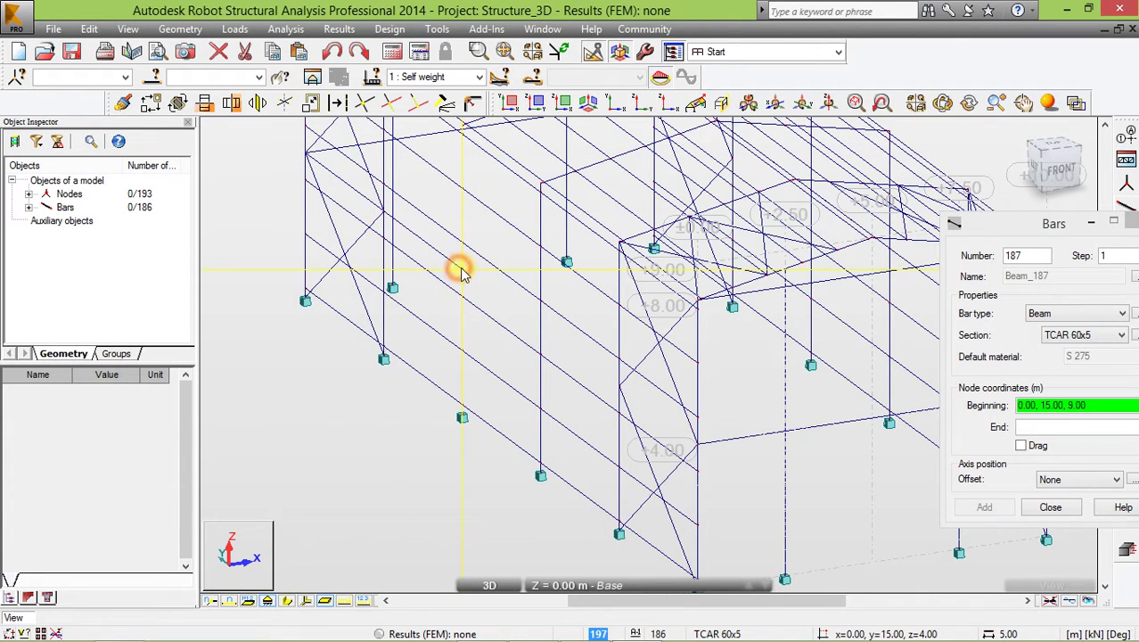
click(540, 325)
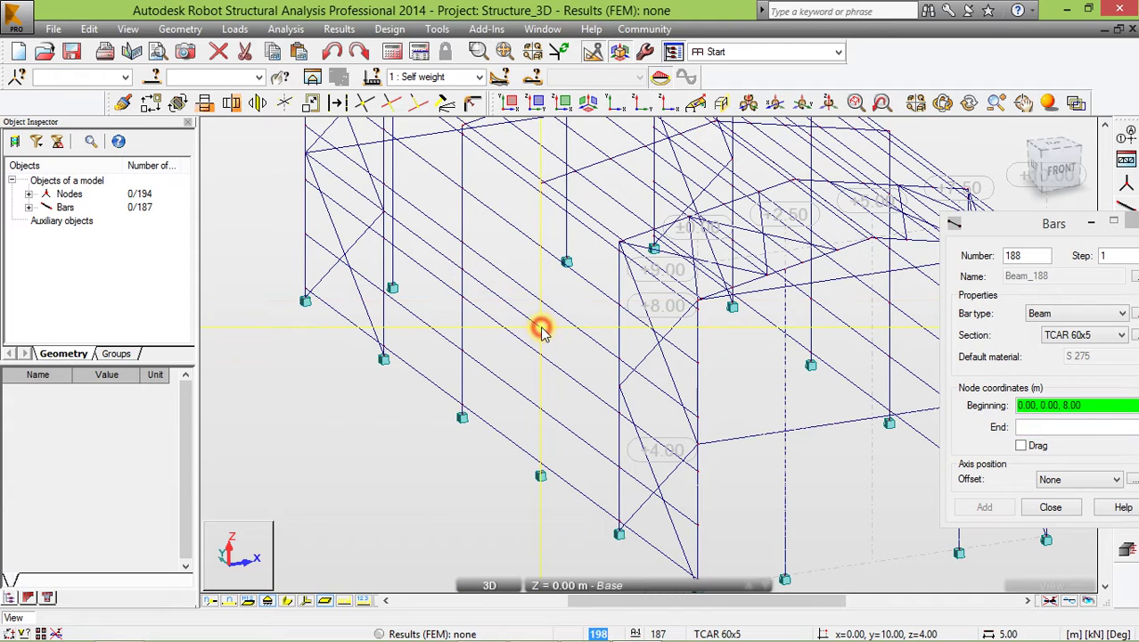
click(617, 385)
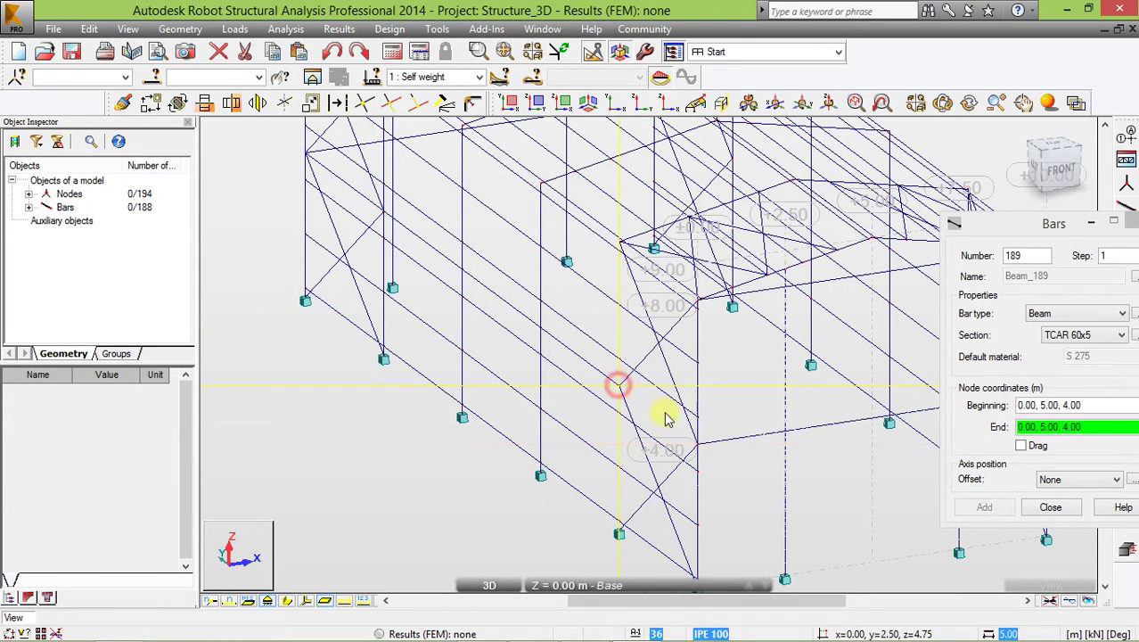
click(687, 446)
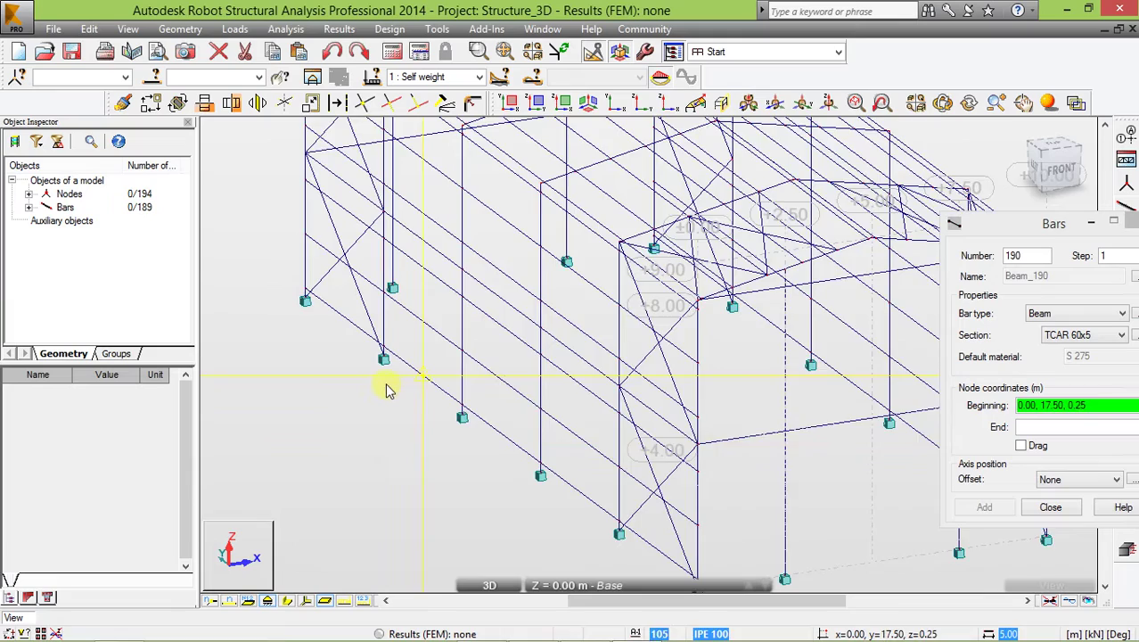
scroll(348, 361, down, 5)
scroll(311, 339, up, 2)
scroll(311, 340, up, 3)
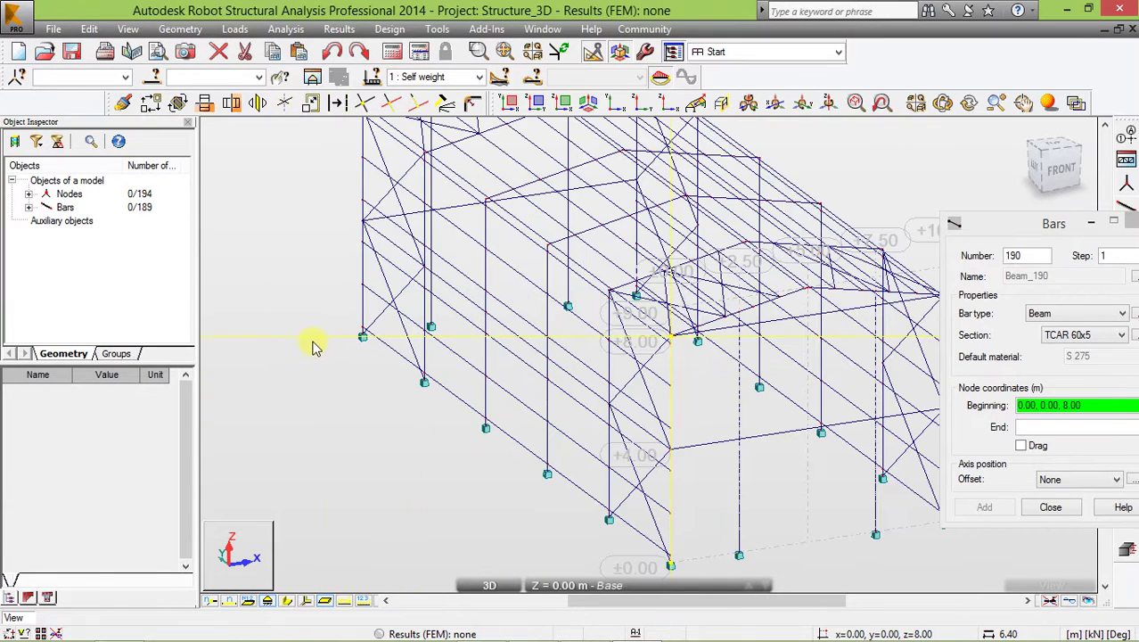
click(1059, 507)
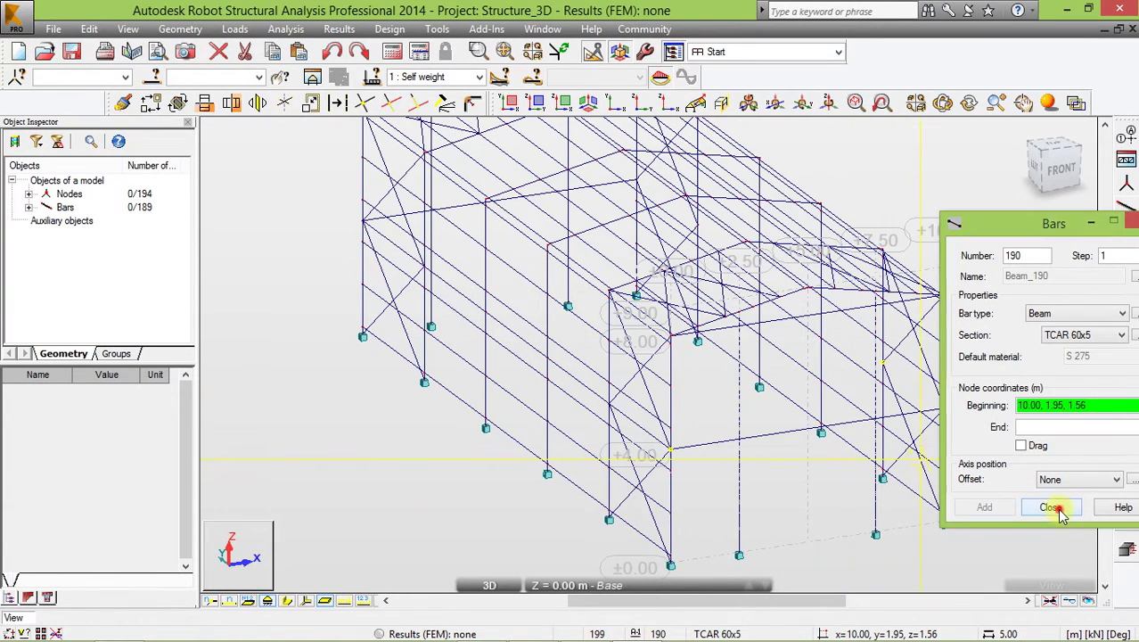
- Select the five new TCAR 60x5 side-wall bars 185 to 189 together
click(394, 243)
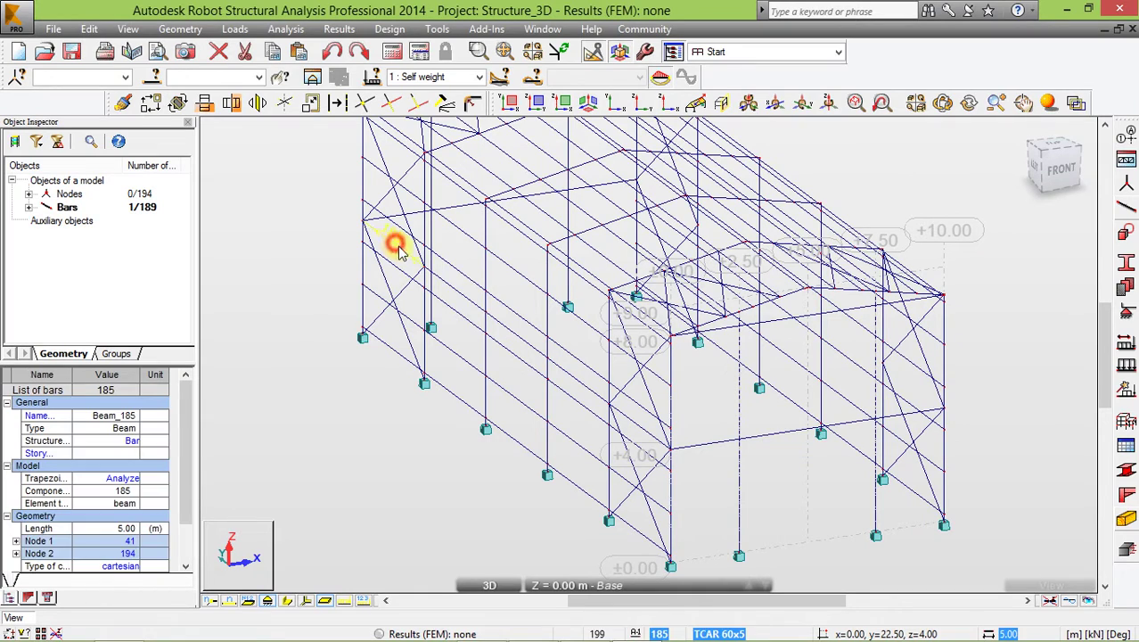
ctrl+click(458, 300)
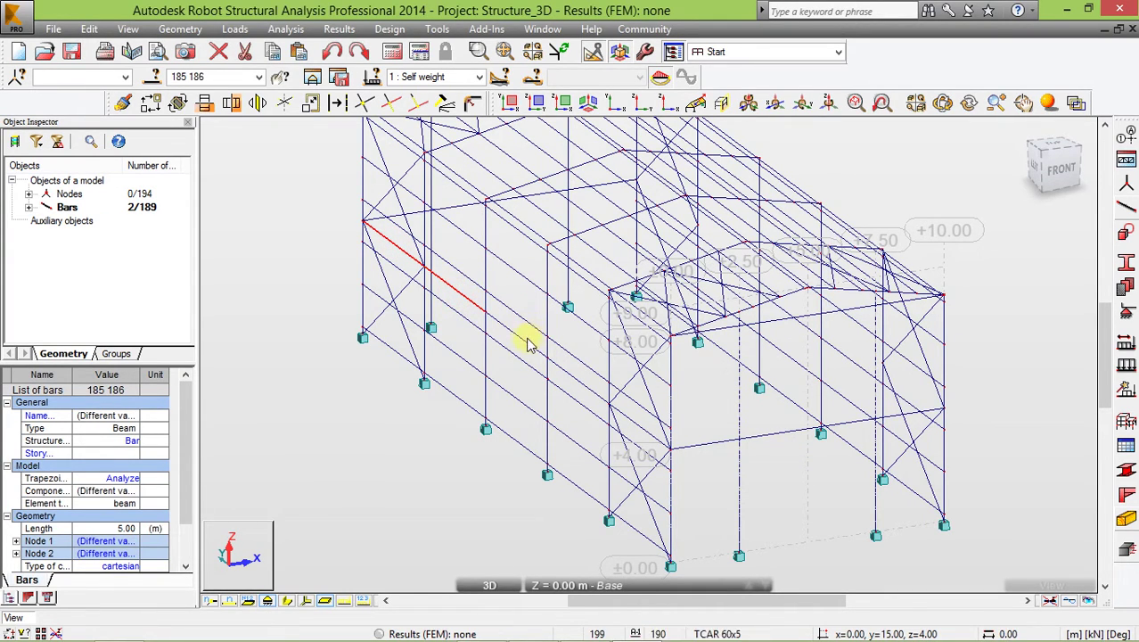
ctrl+click(522, 344)
ctrl+click(578, 380)
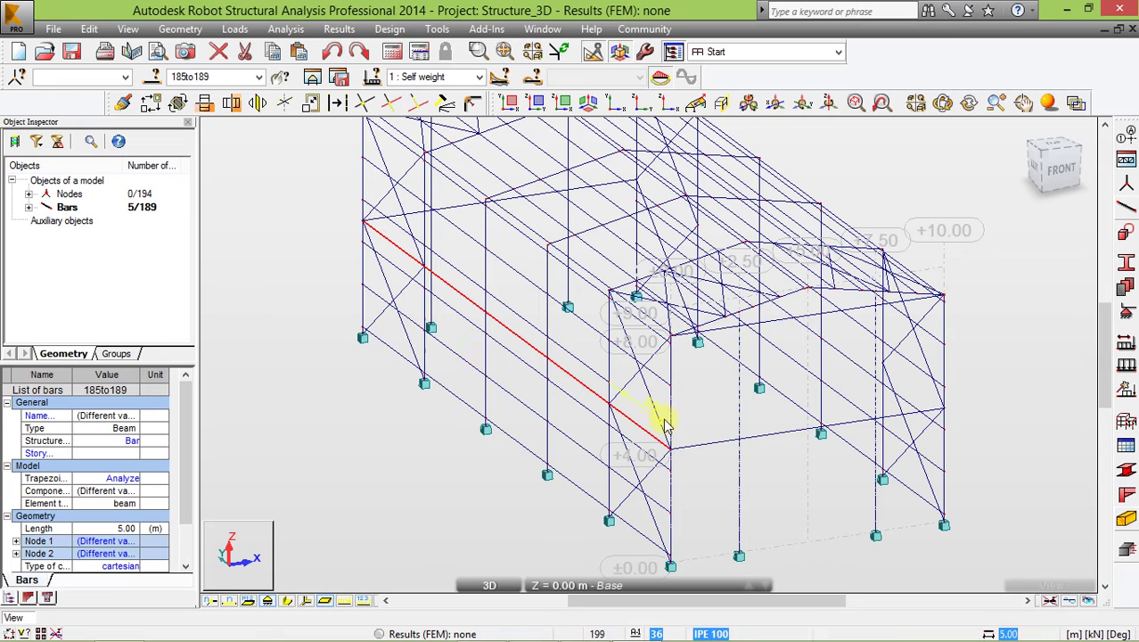
- Copy bars 185–189 by vector 0,0,4 with Translate, creating bars 190–194
click(150, 103)
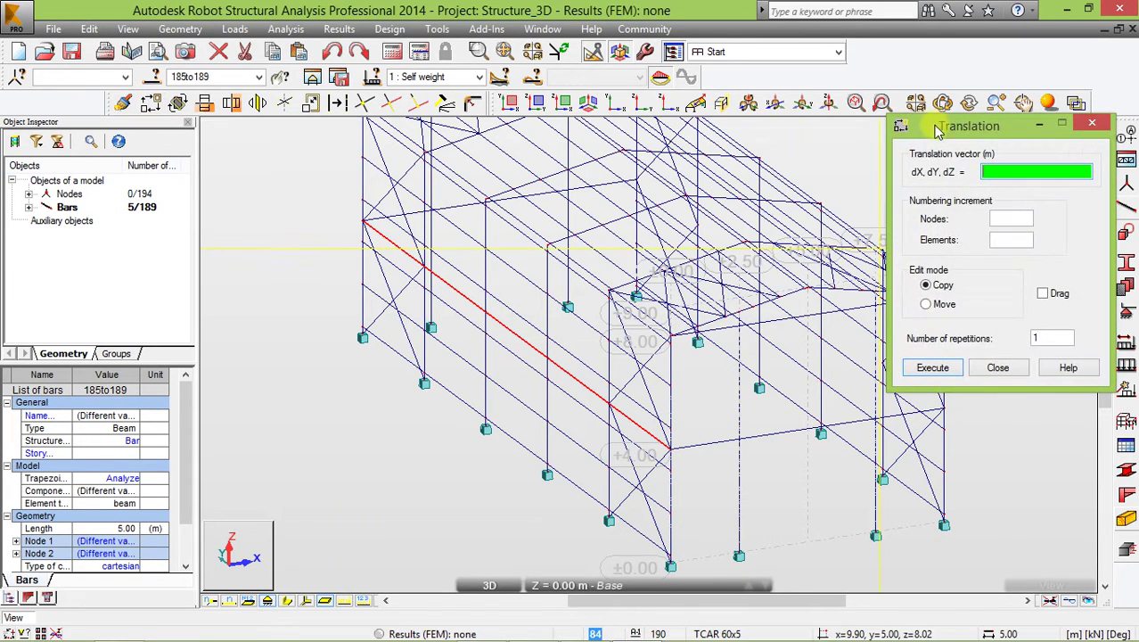
drag(937, 131, 1016, 137)
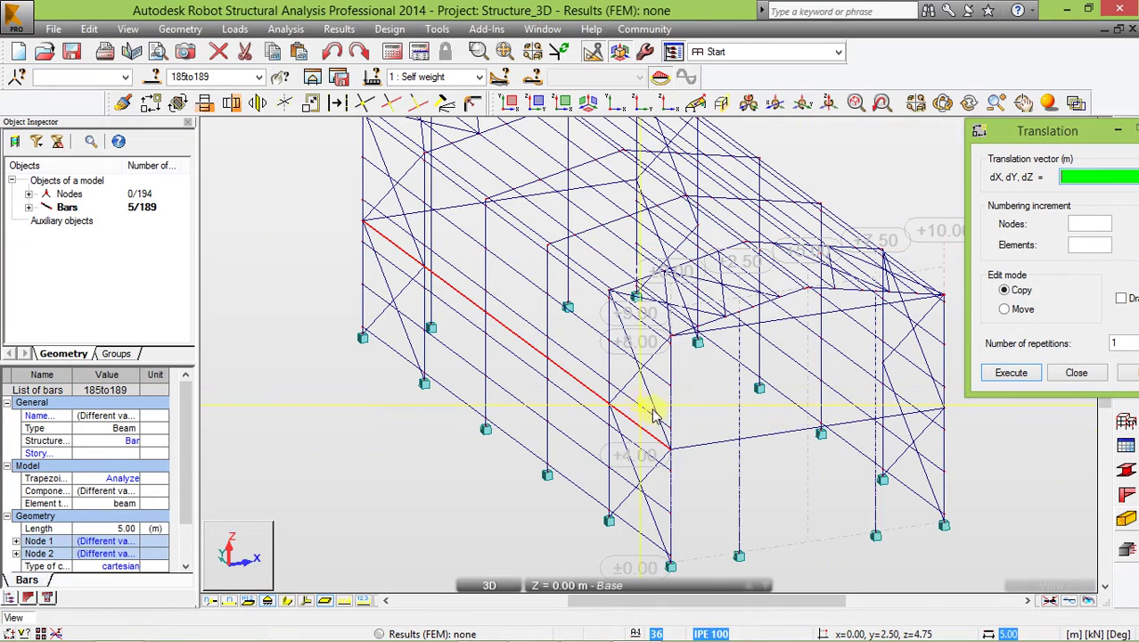
click(673, 455)
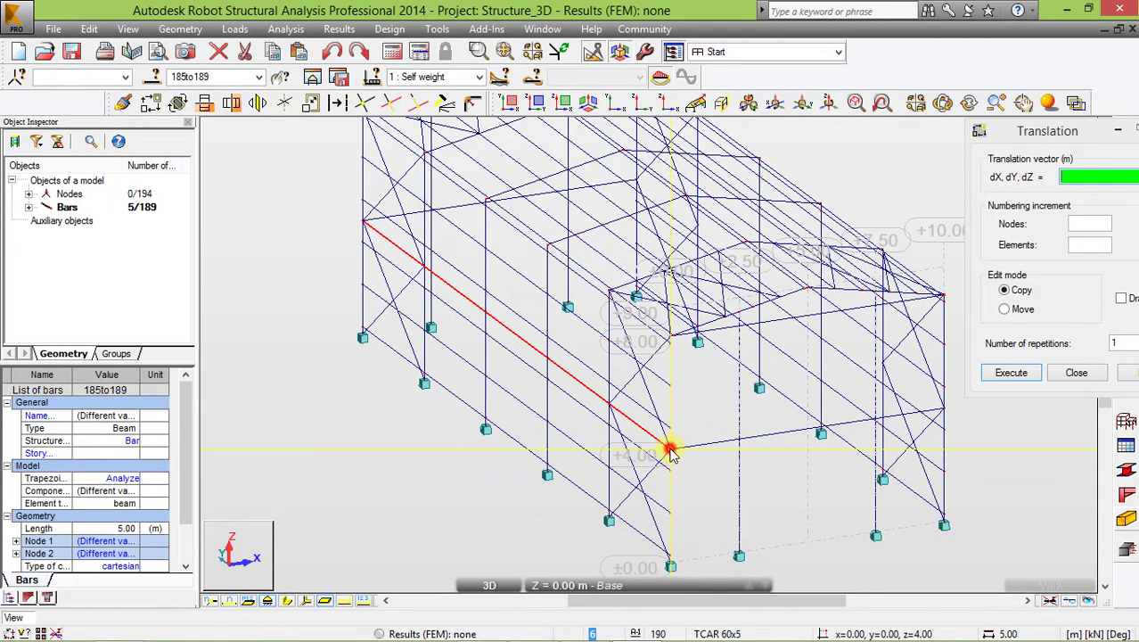
scroll(674, 347, up, 2)
scroll(660, 343, up, 2)
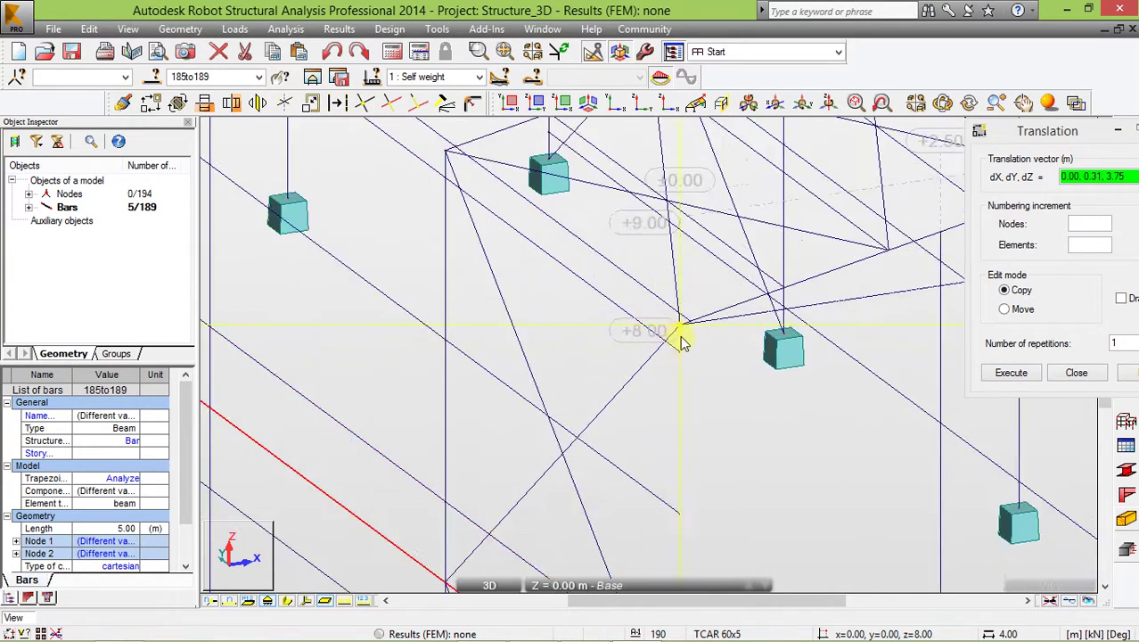
scroll(679, 325, up, 2)
click(680, 319)
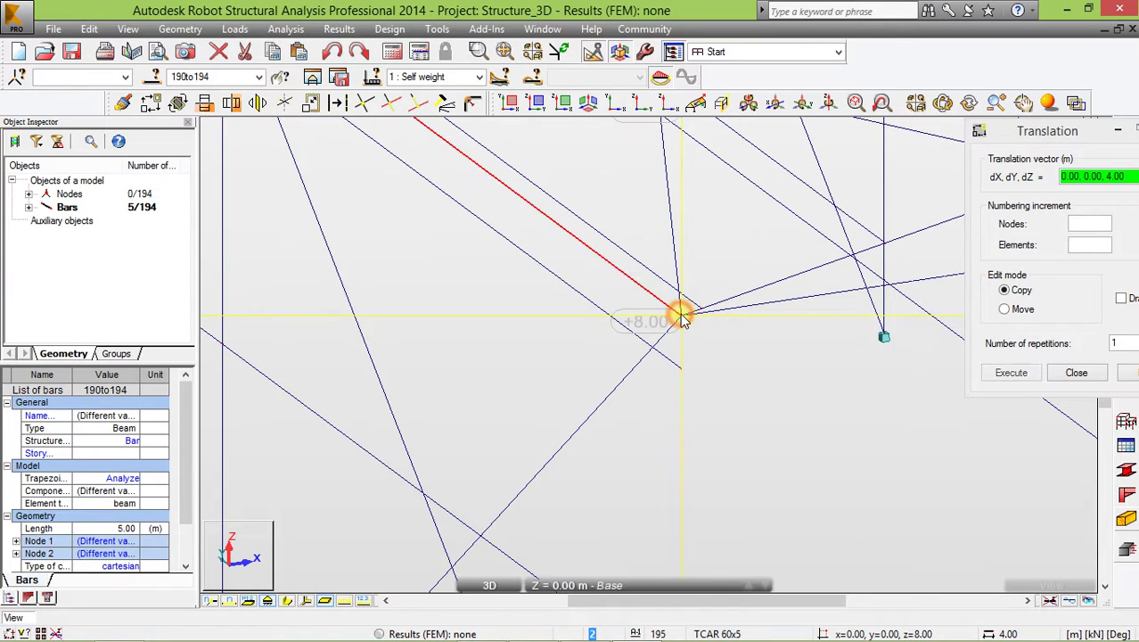
scroll(453, 351, down, 3)
- Reselect side-wall bars 185–189 one by one and zoom in on them
scroll(470, 410, down, 3)
key(Escape)
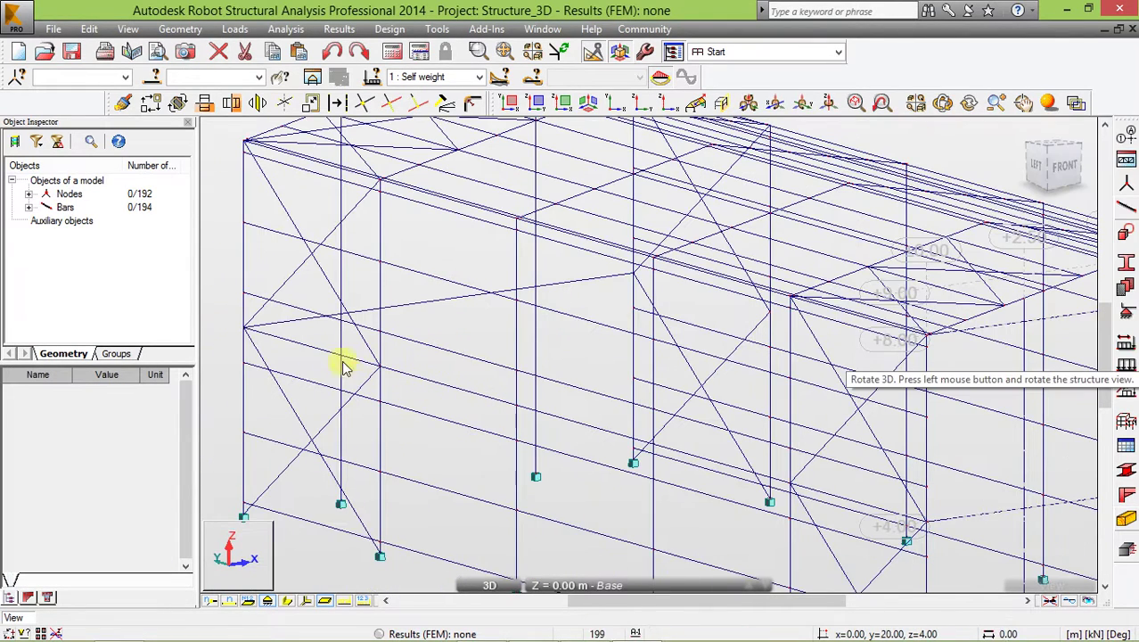
click(306, 350)
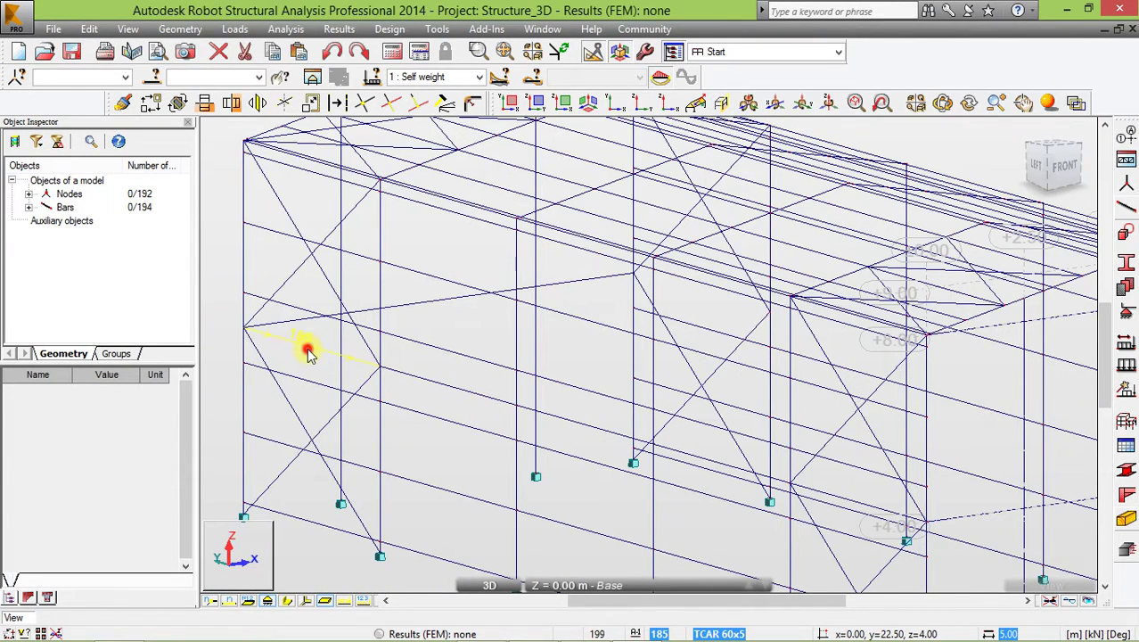
ctrl+click(437, 383)
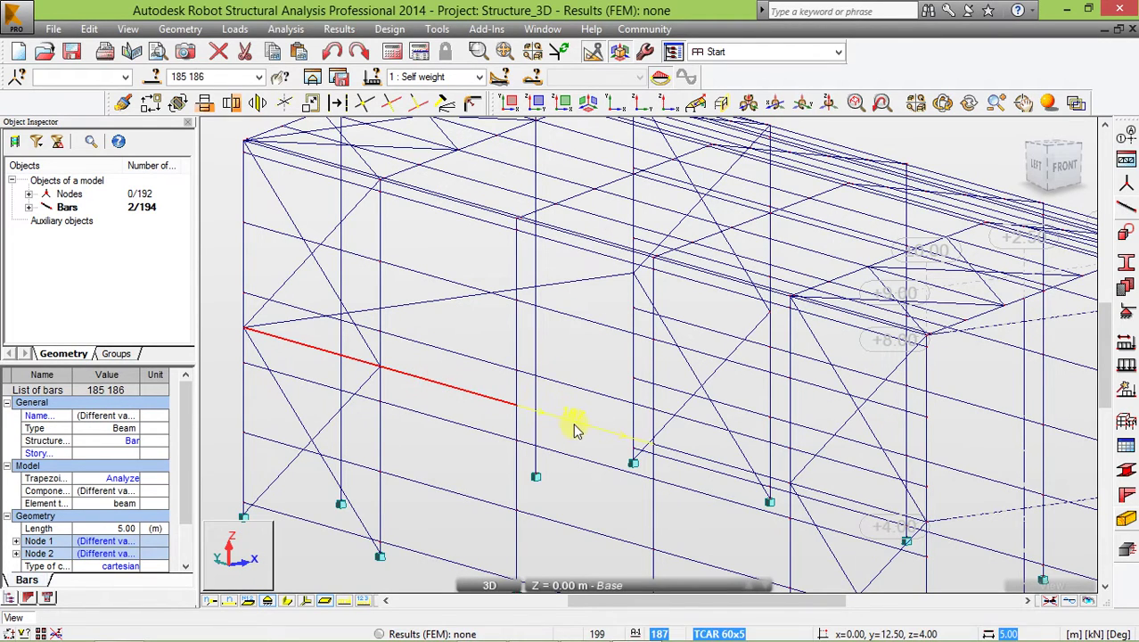
ctrl+click(574, 424)
ctrl+click(697, 457)
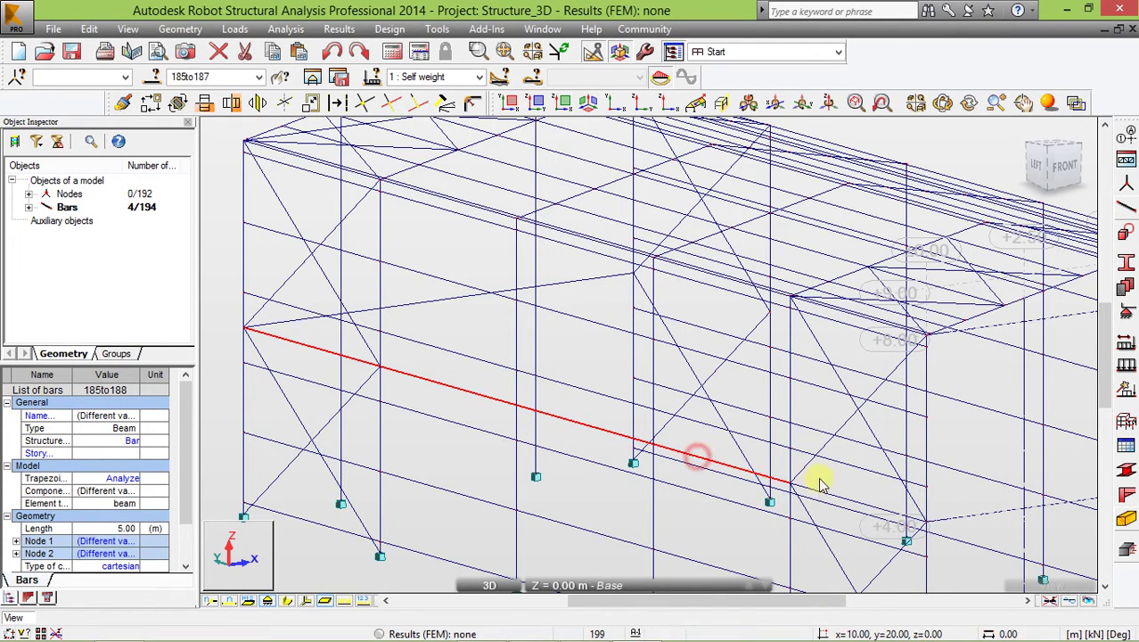
ctrl+click(836, 495)
scroll(588, 464, down, 3)
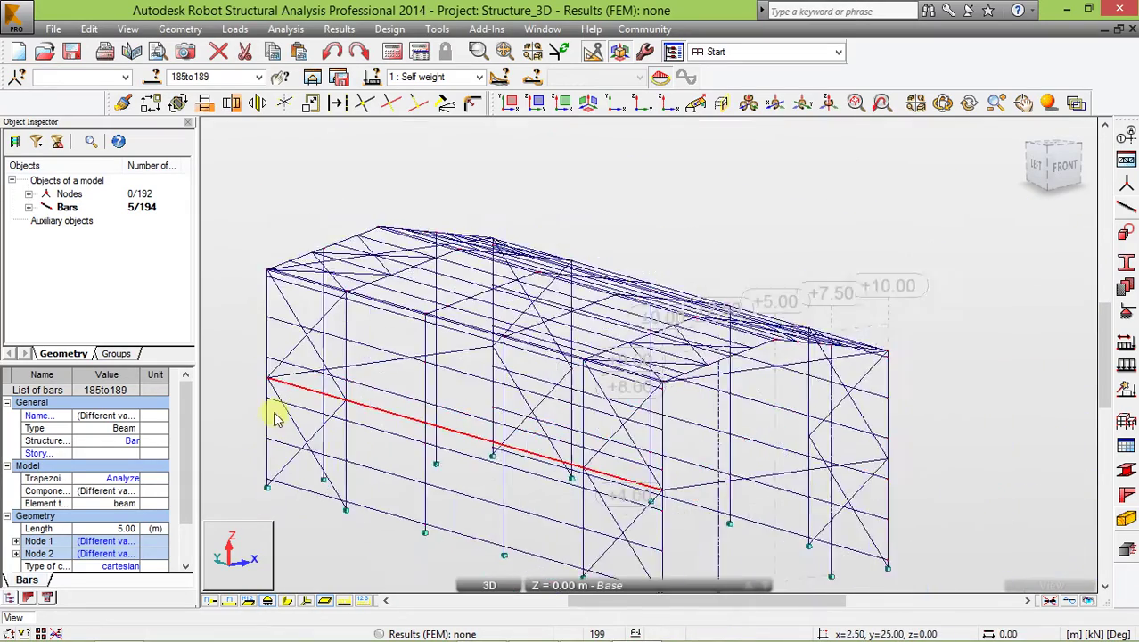
scroll(624, 468, down, 2)
scroll(648, 471, up, 2)
scroll(666, 474, up, 1)
scroll(669, 477, up, 1)
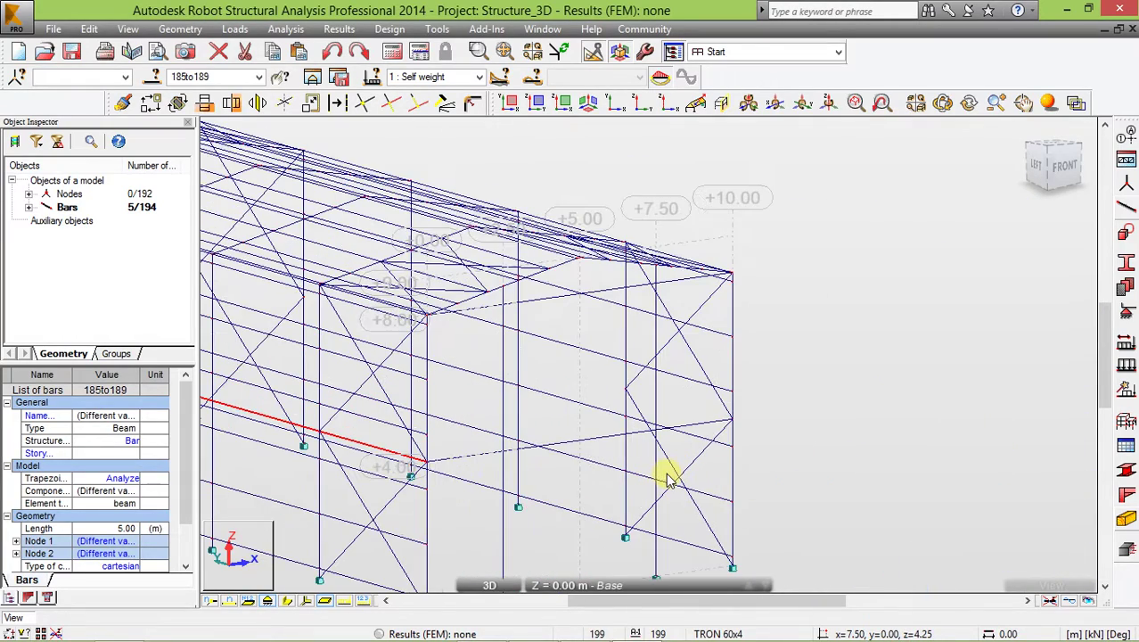
- Copy the five selected bars 10 m along X
click(149, 102)
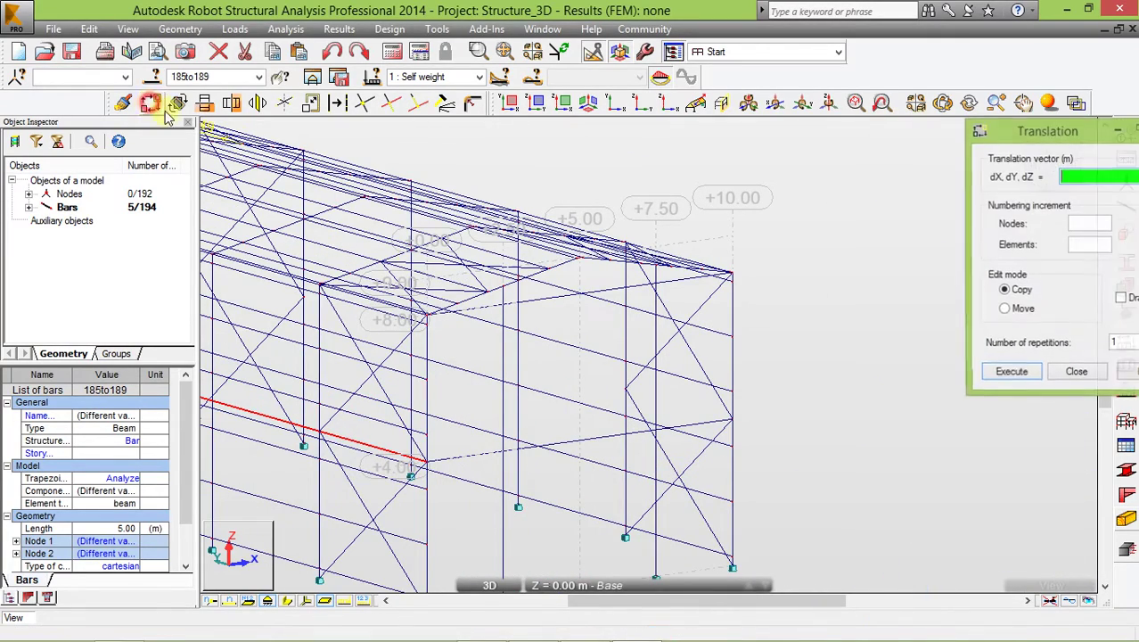
click(428, 463)
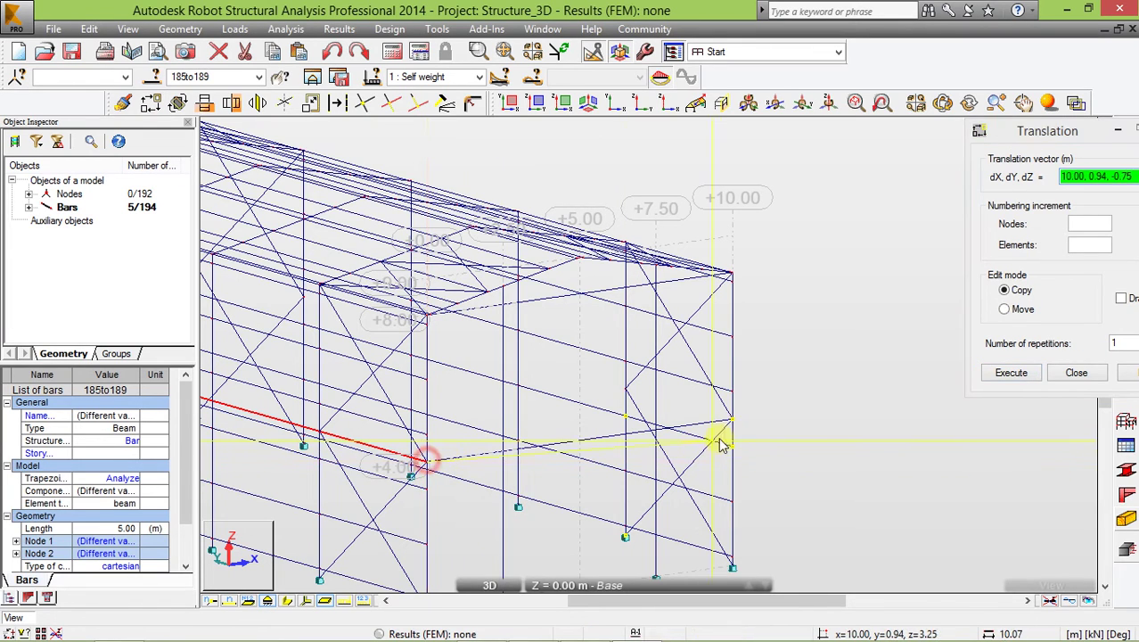
click(733, 421)
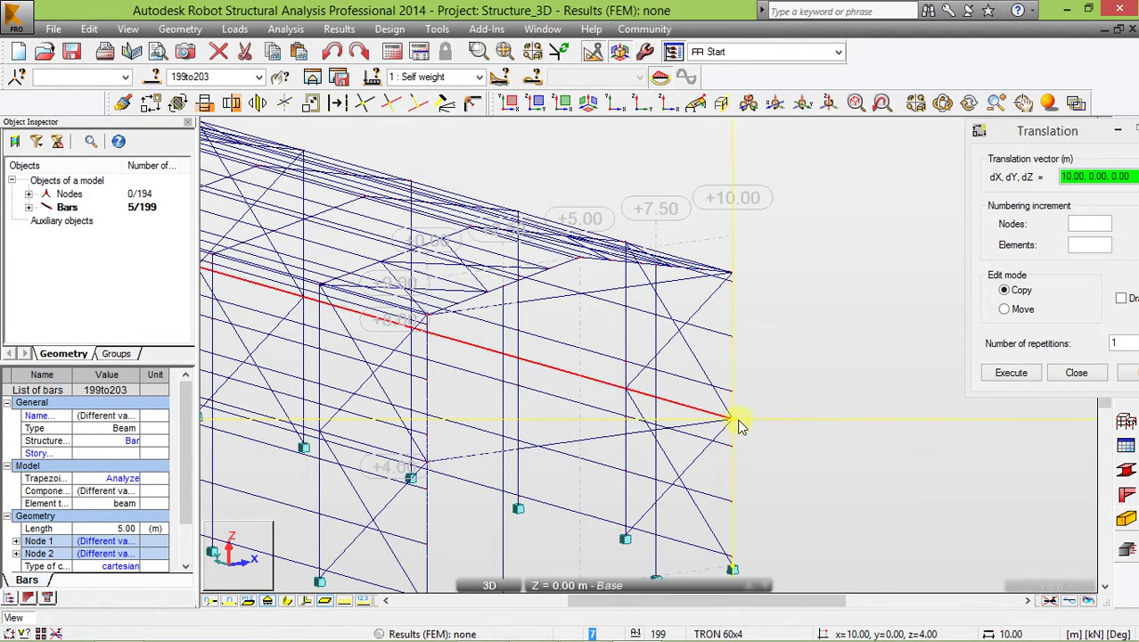
- Copy the new five-bar set 4 m upward, bringing the model to 204 bars
click(731, 419)
scroll(753, 262, up, 3)
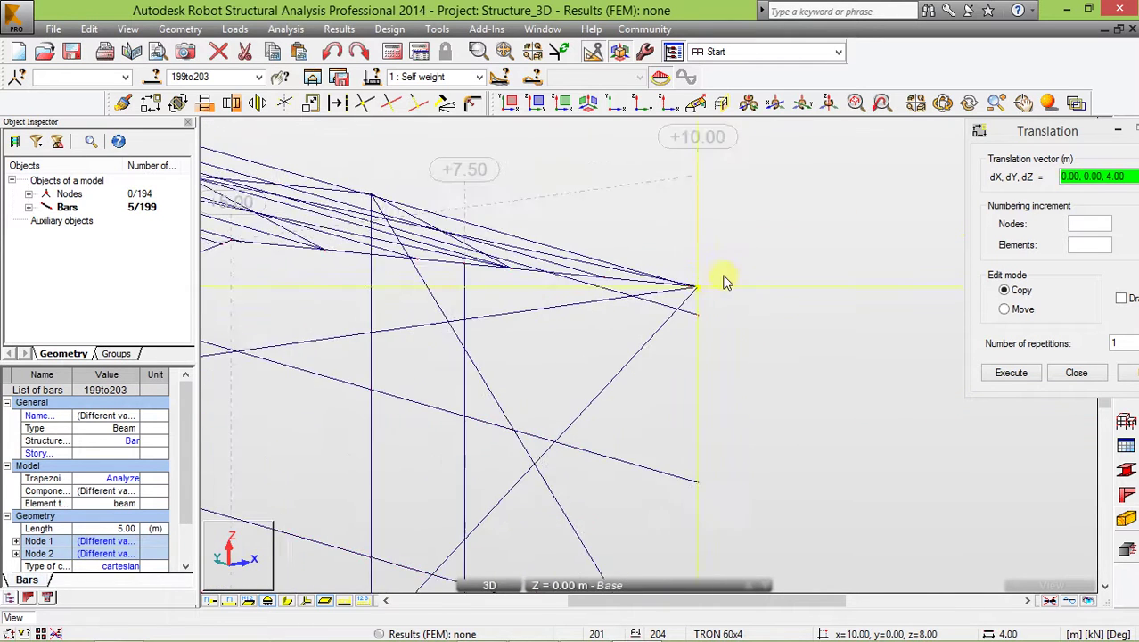
scroll(664, 312, up, 3)
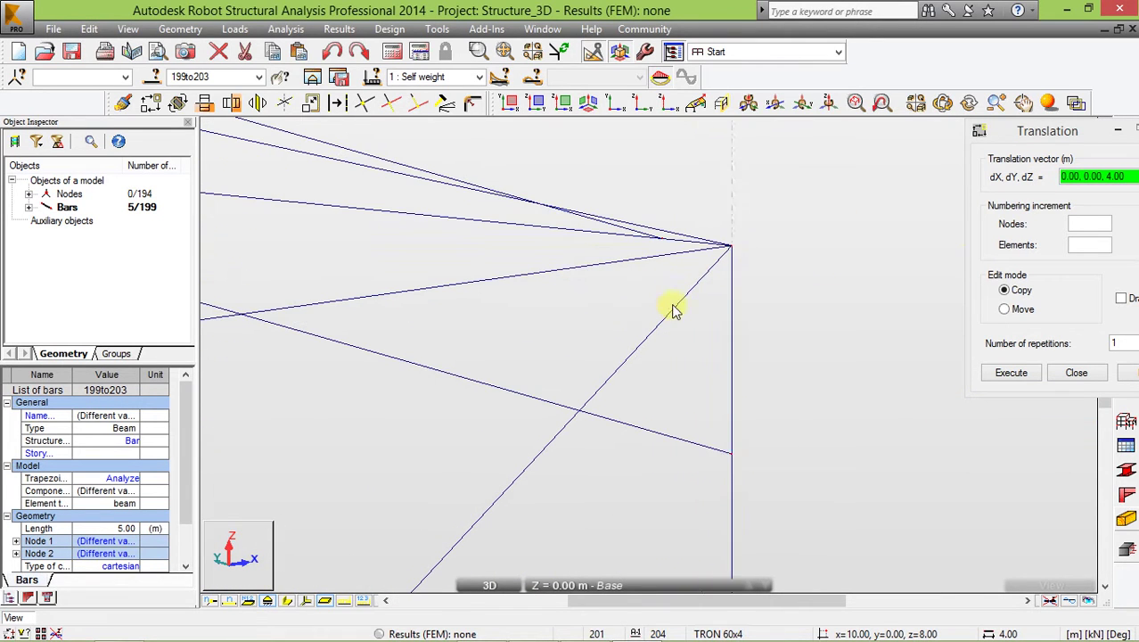
click(730, 246)
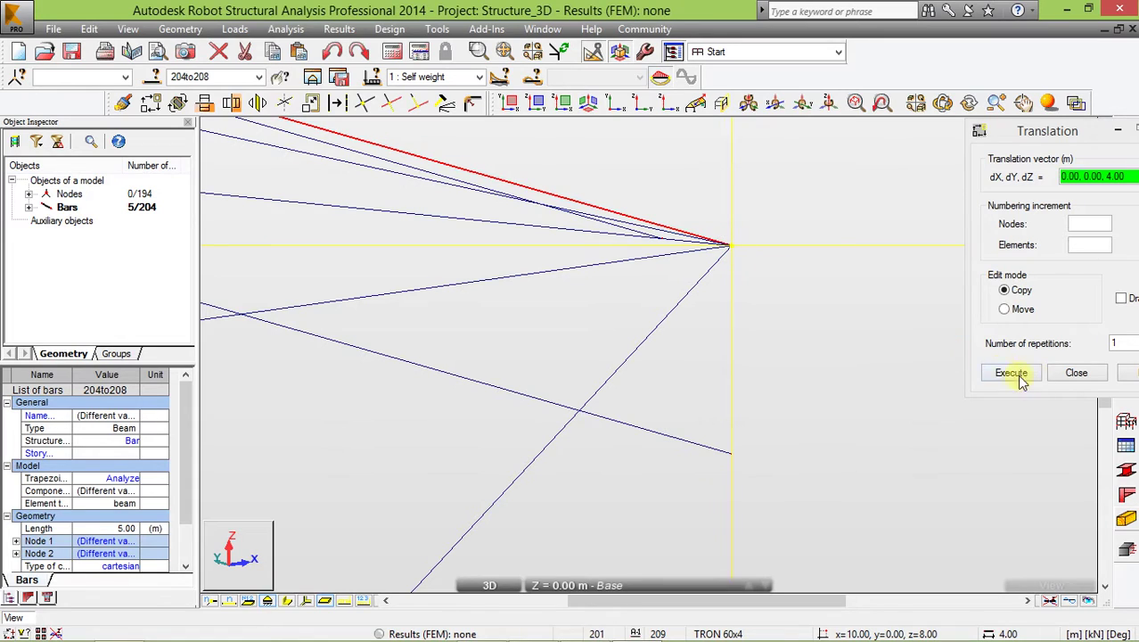
click(1063, 372)
scroll(927, 306, down, 2)
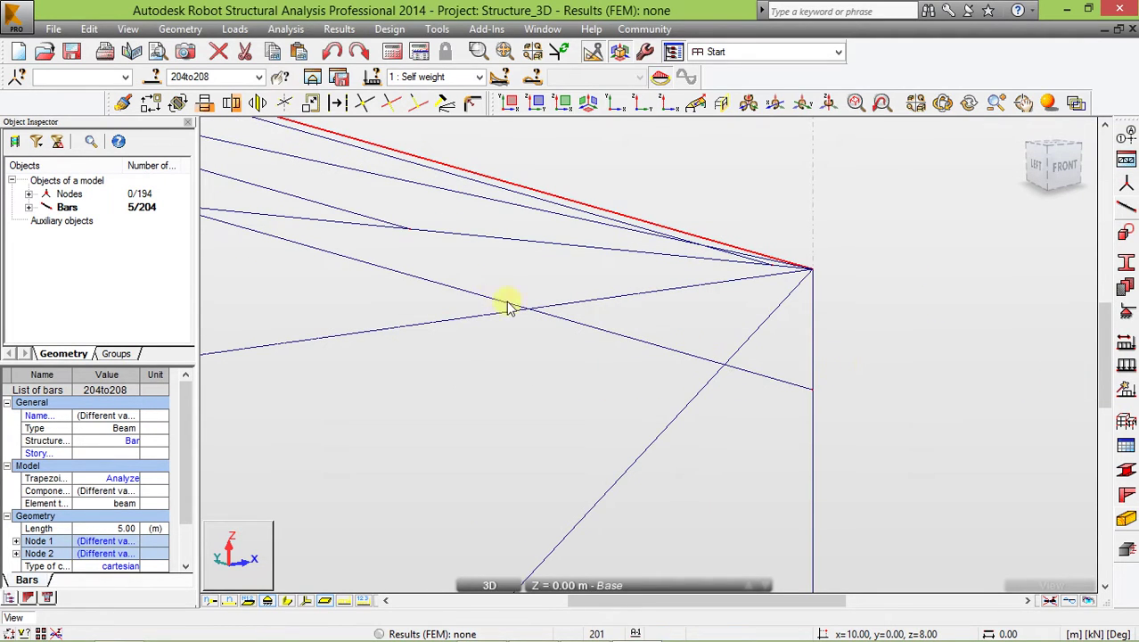
shift+middle_drag(909, 352, 856, 361)
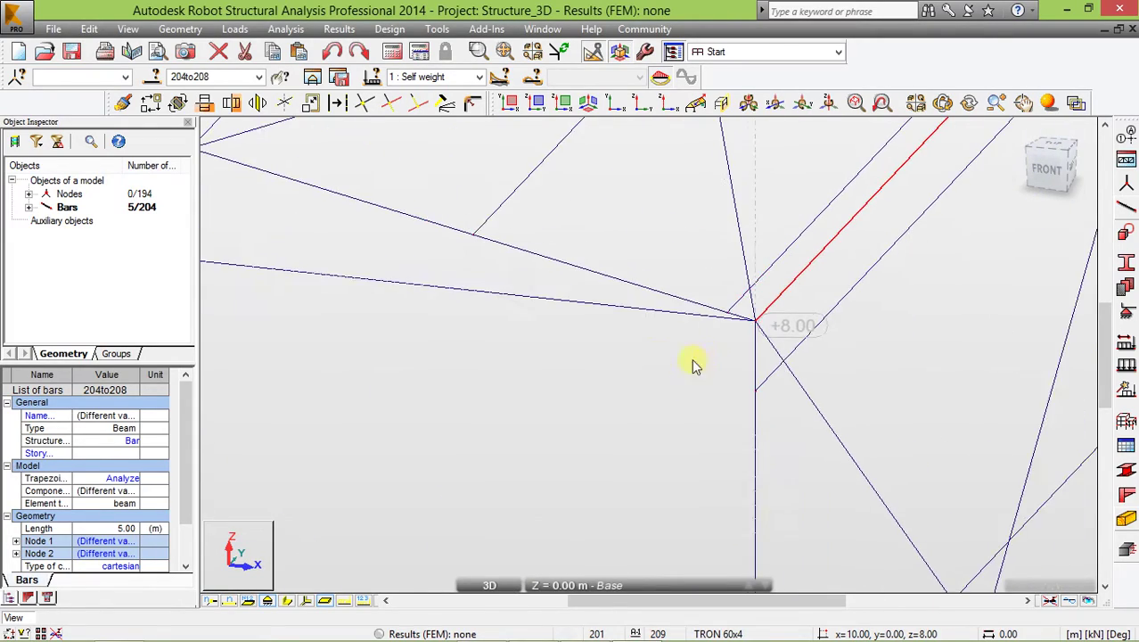
scroll(692, 363, down, 3)
scroll(702, 356, down, 3)
scroll(703, 357, down, 2)
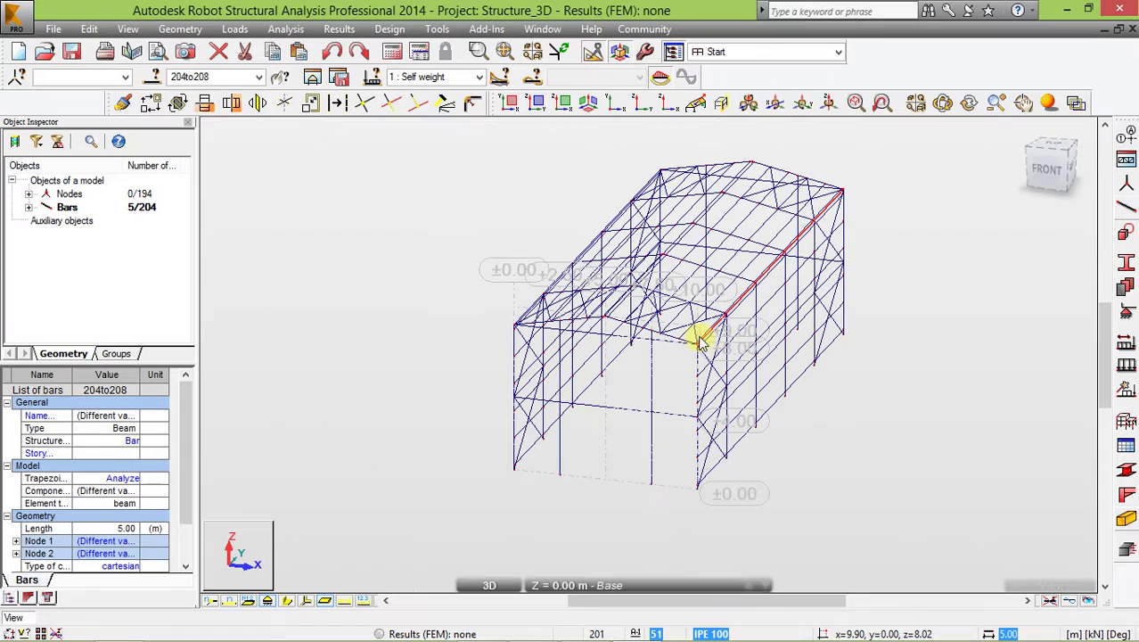
mouse_move(1034, 135)
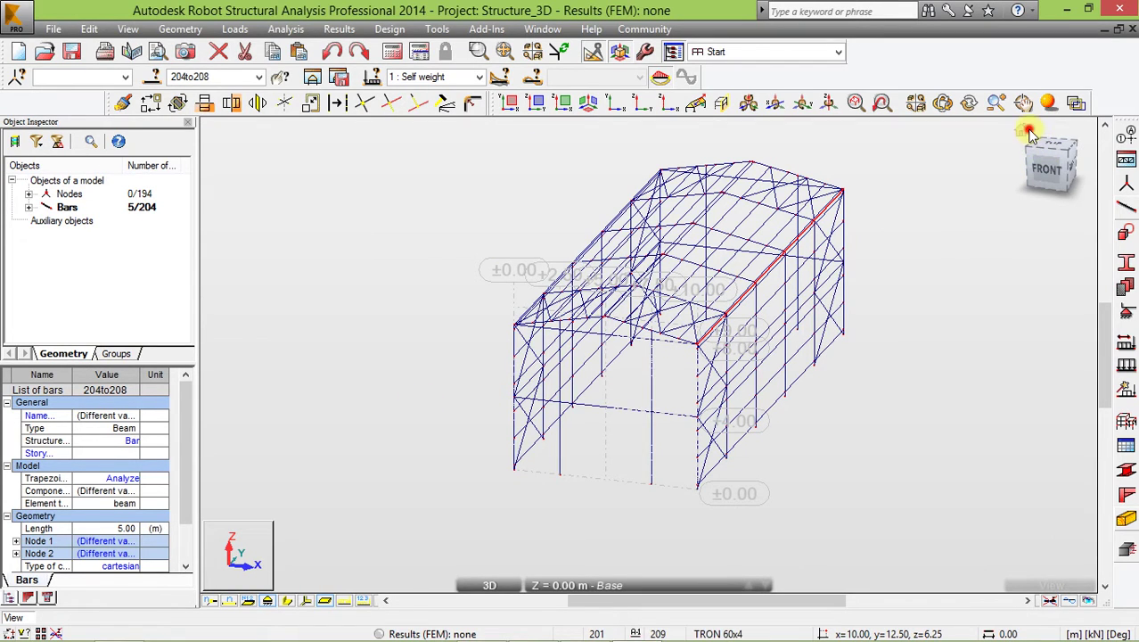
drag(1025, 132, 1030, 140)
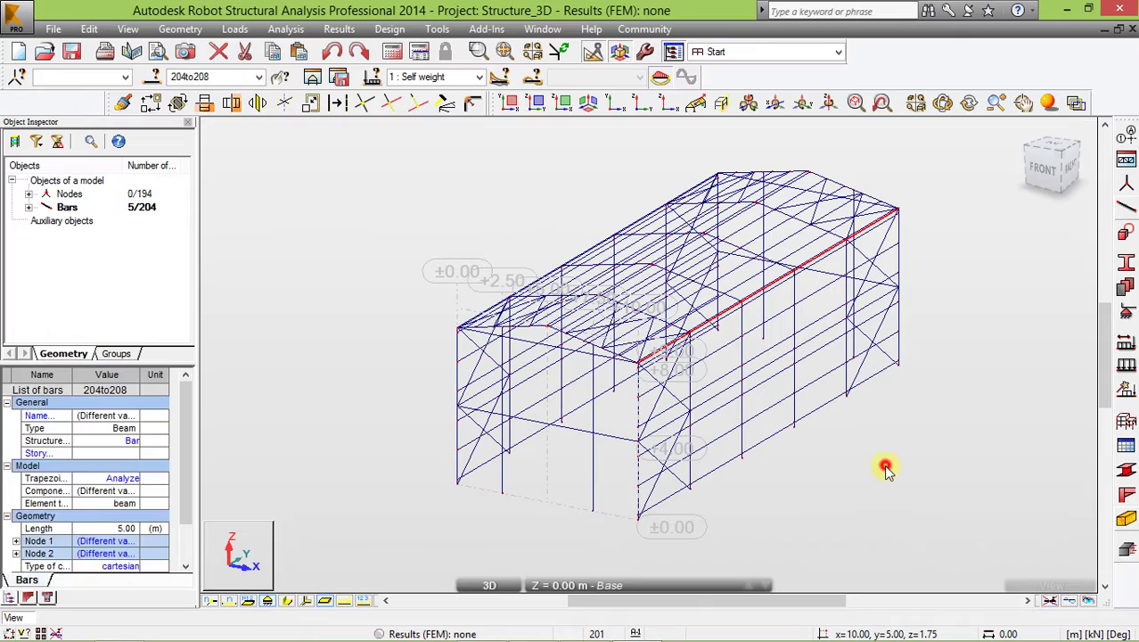
- Clear the bar selection and make 1 : Self weight the current load case
click(884, 464)
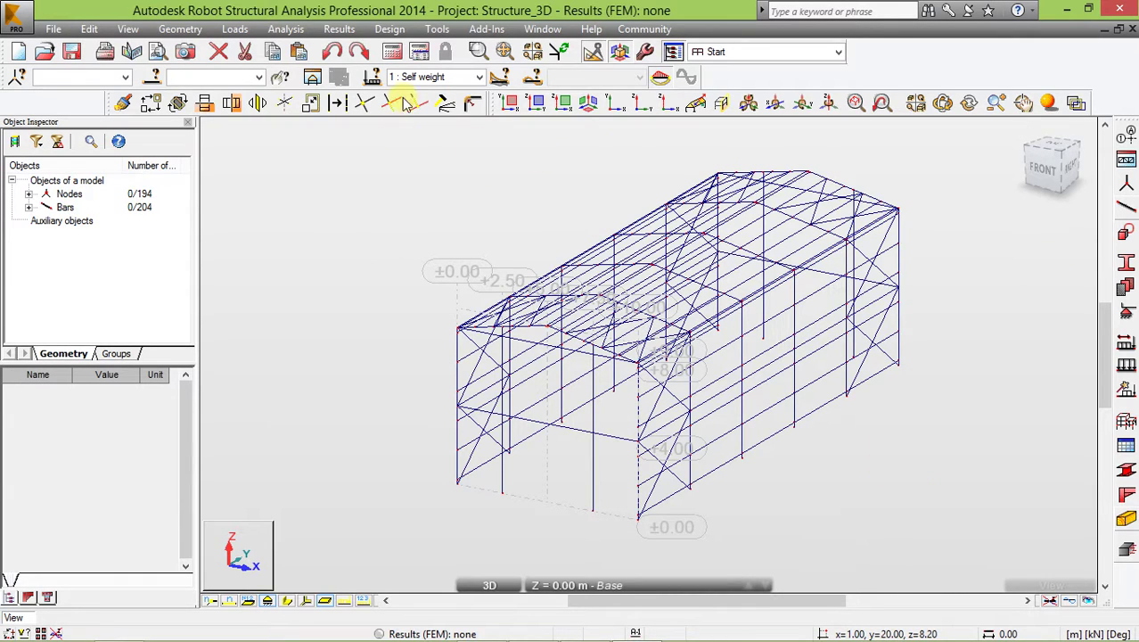
click(478, 77)
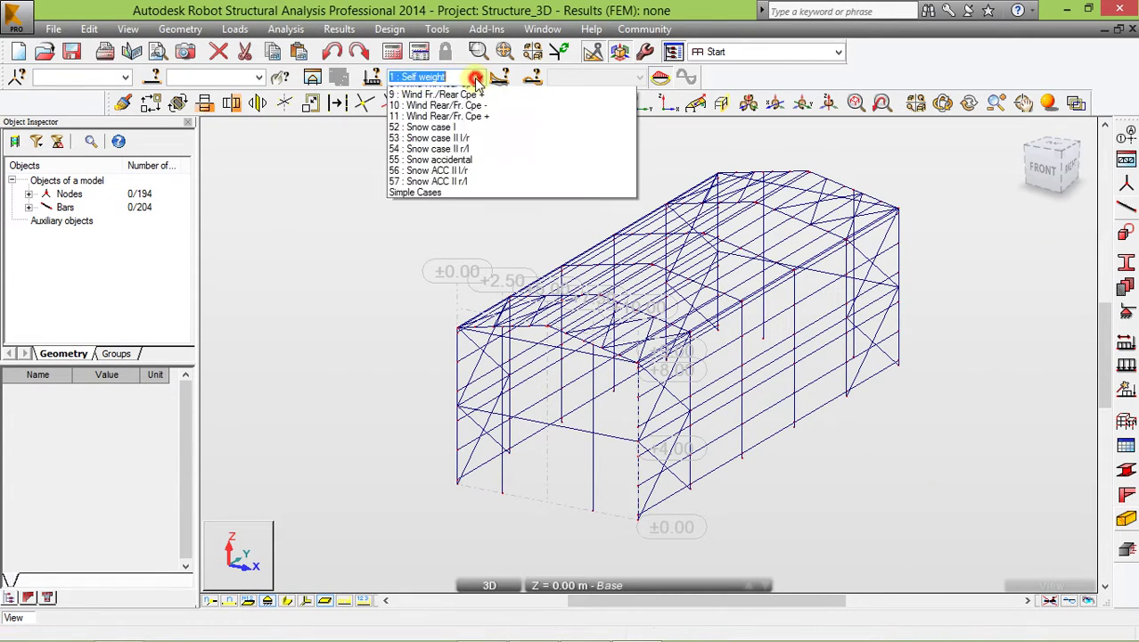
click(434, 95)
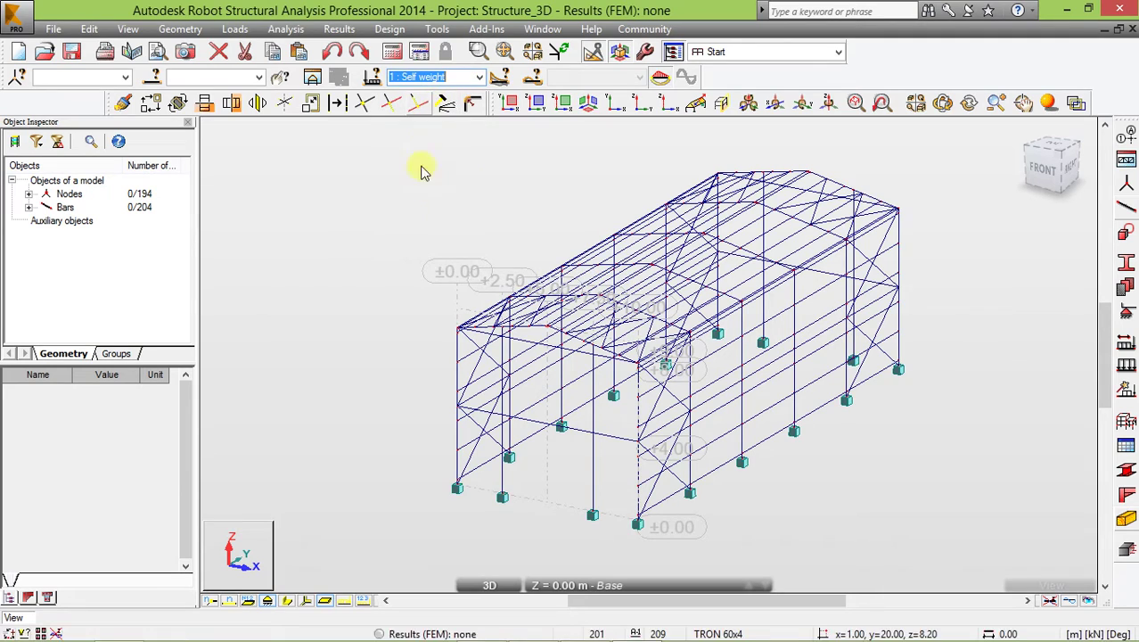
- Apply self-weight to the entire structure in Load Definition
click(1127, 367)
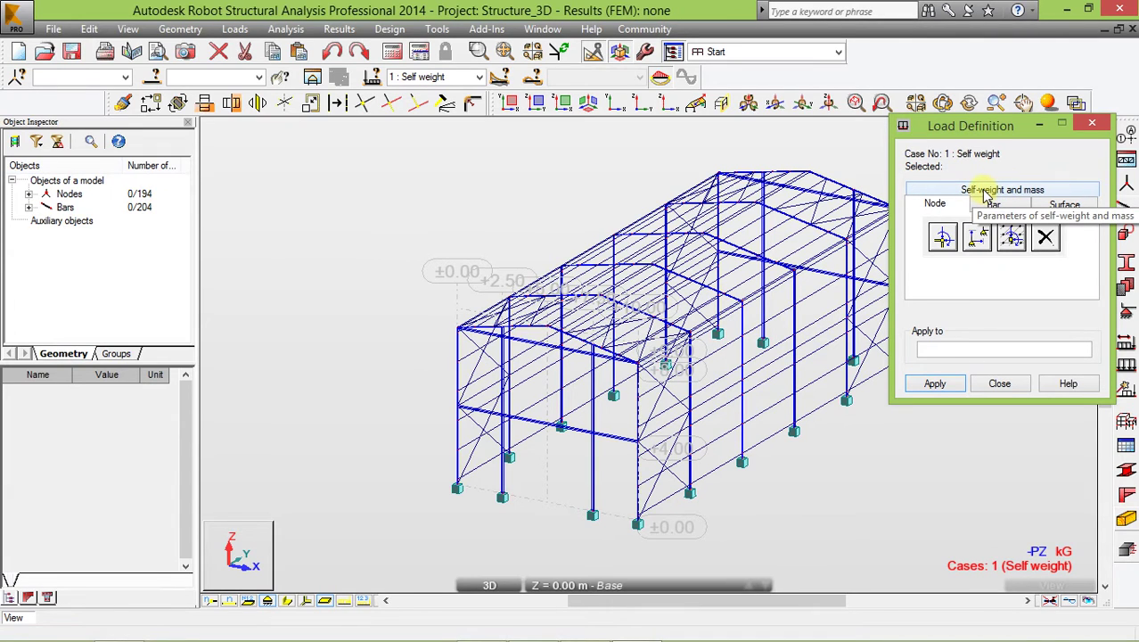
click(987, 191)
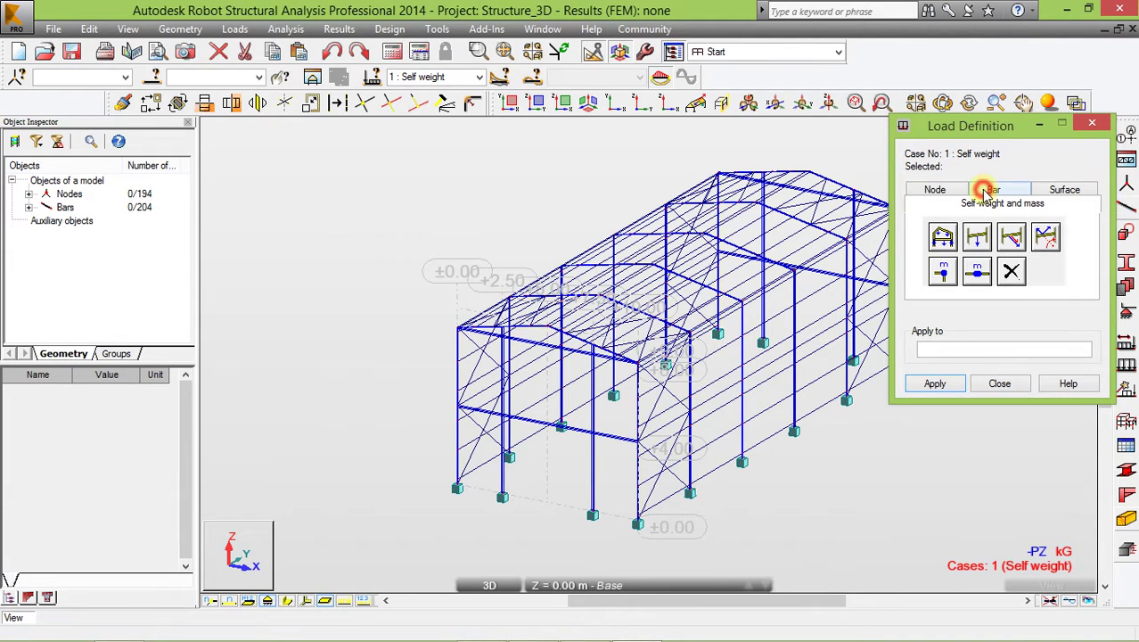
click(944, 236)
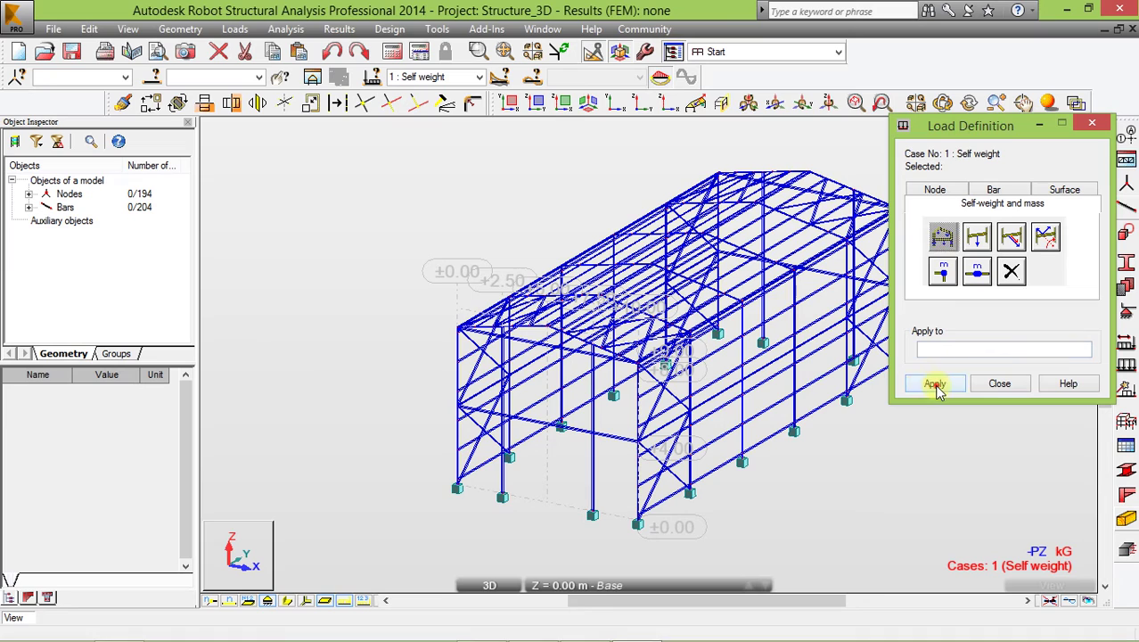
click(999, 384)
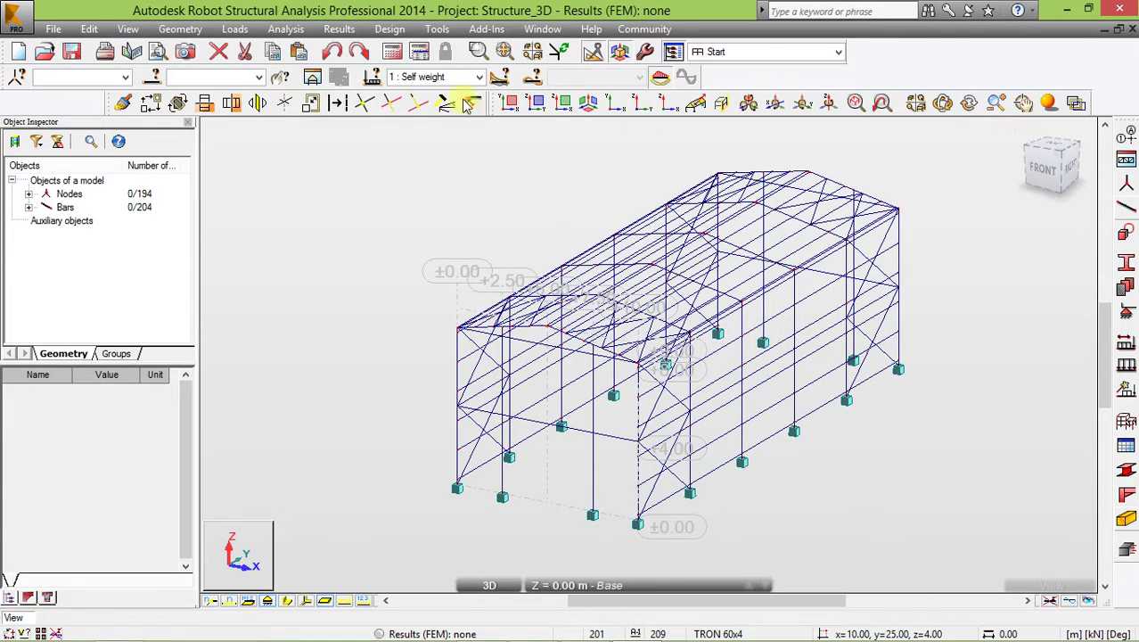
- Switch the current load case to 2 : DL2 and zoom onto the roof corner
click(479, 77)
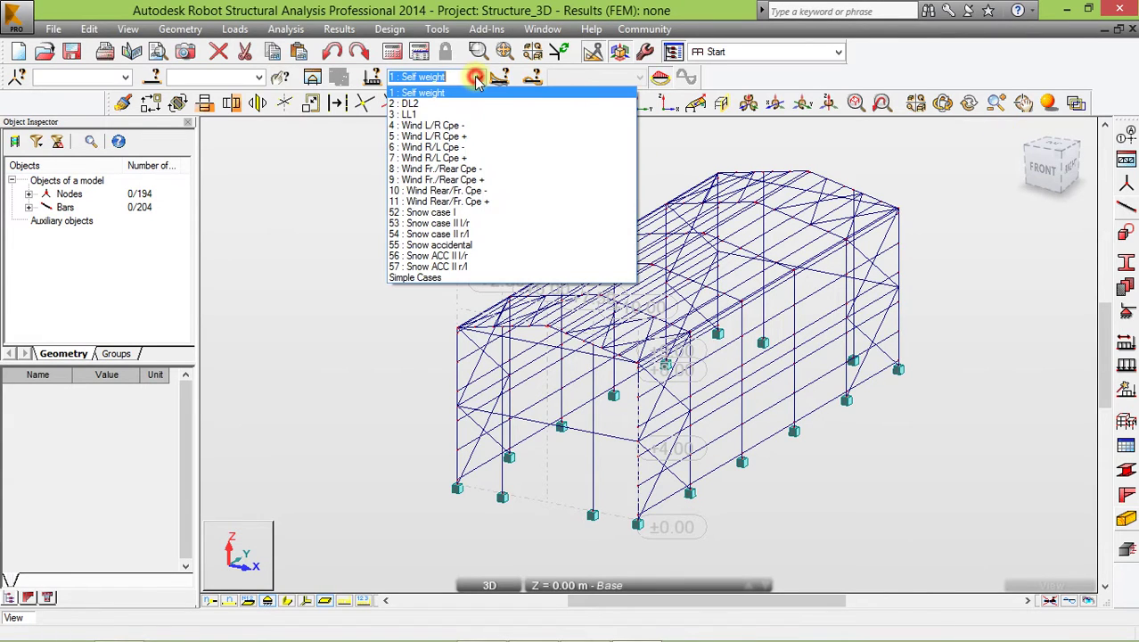
click(419, 103)
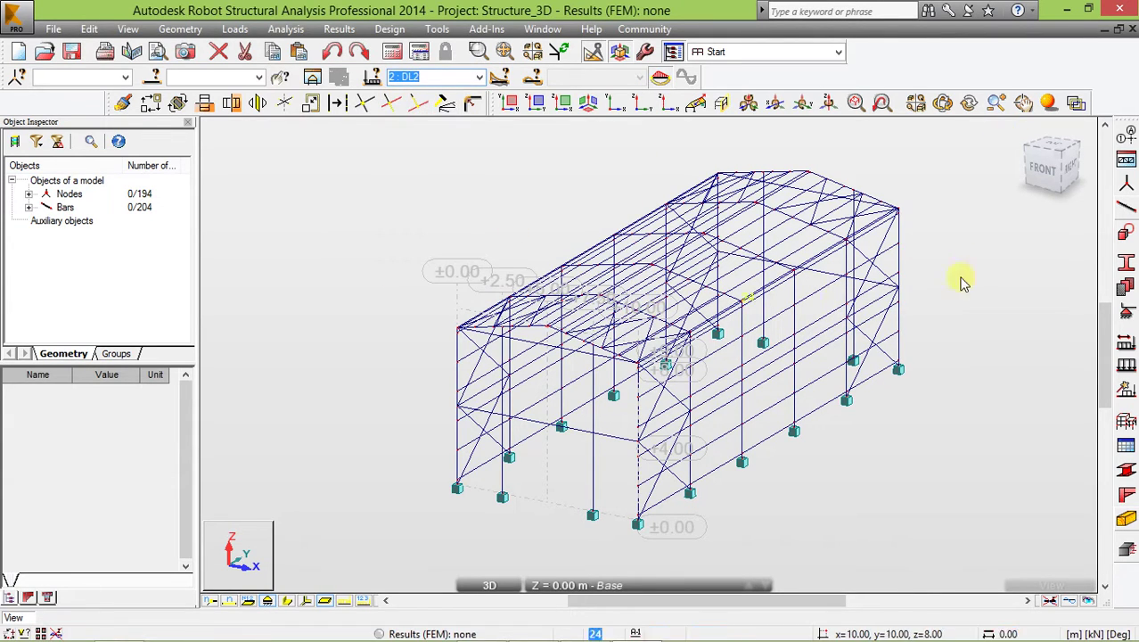
click(1022, 134)
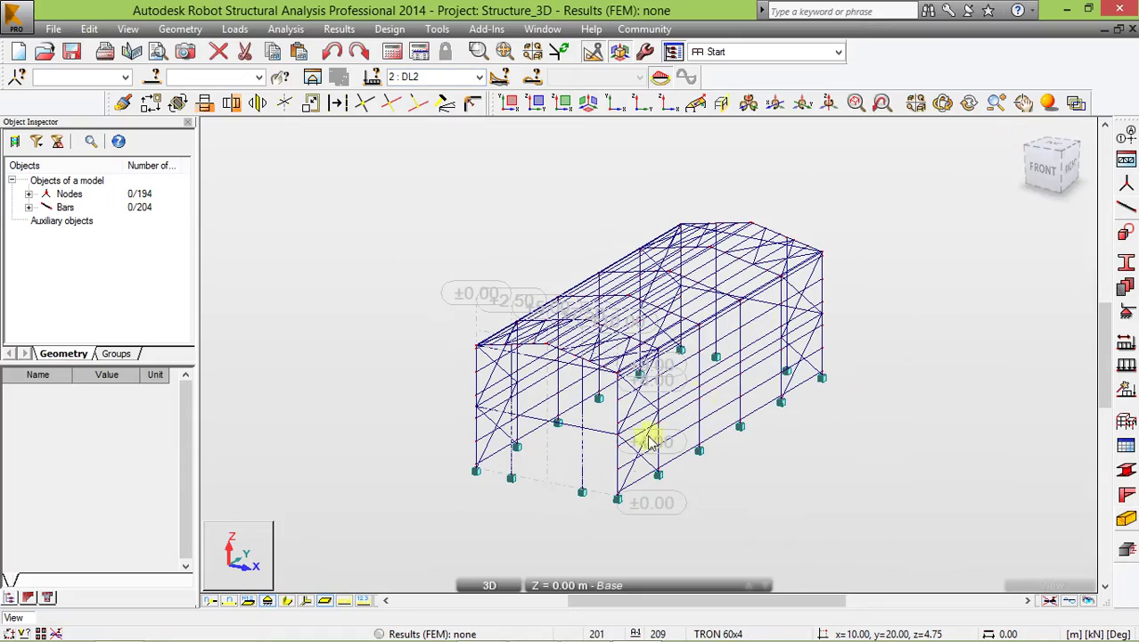
shift+middle_drag(618, 339, 669, 379)
scroll(765, 476, up, 2)
scroll(740, 477, up, 2)
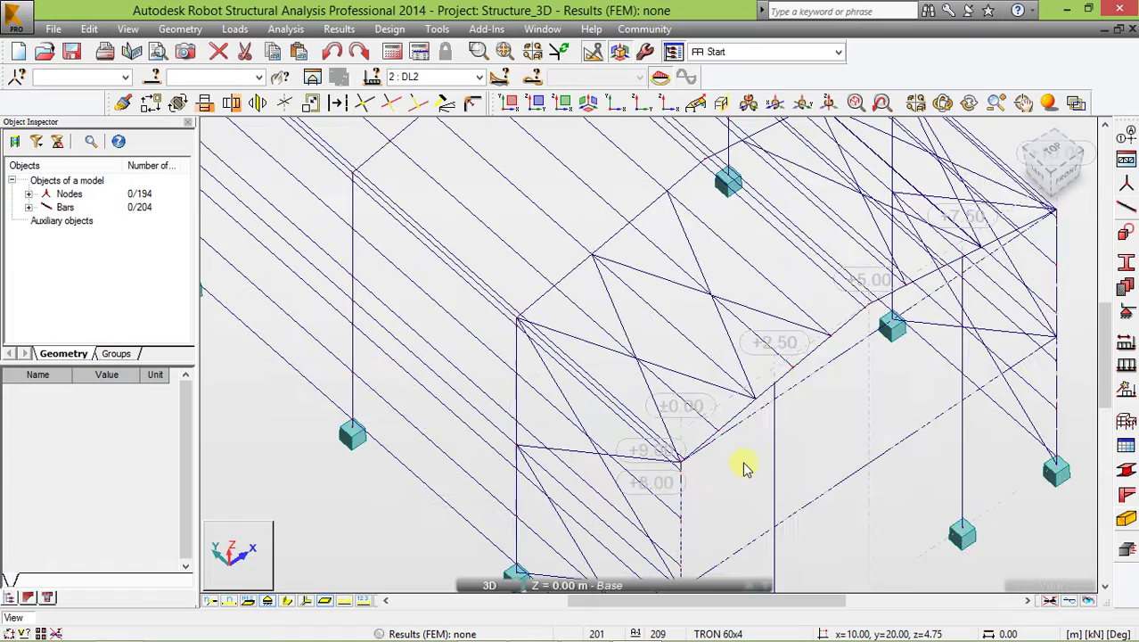
shift+middle_drag(734, 450, 736, 461)
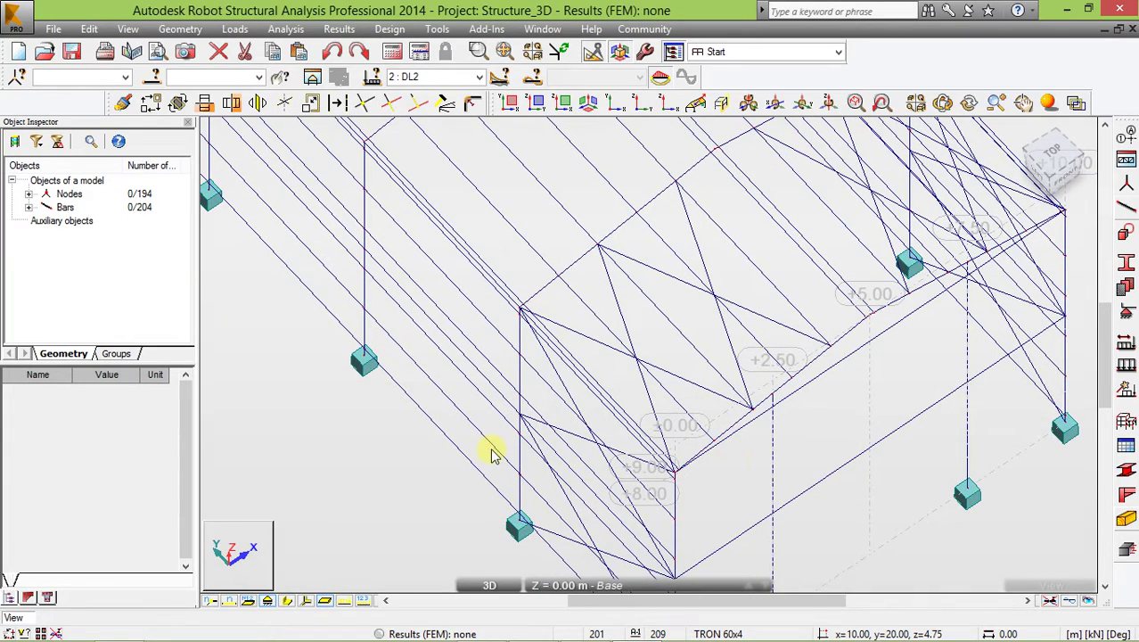
- Open the Claddings tool with Rectangle definition
click(177, 30)
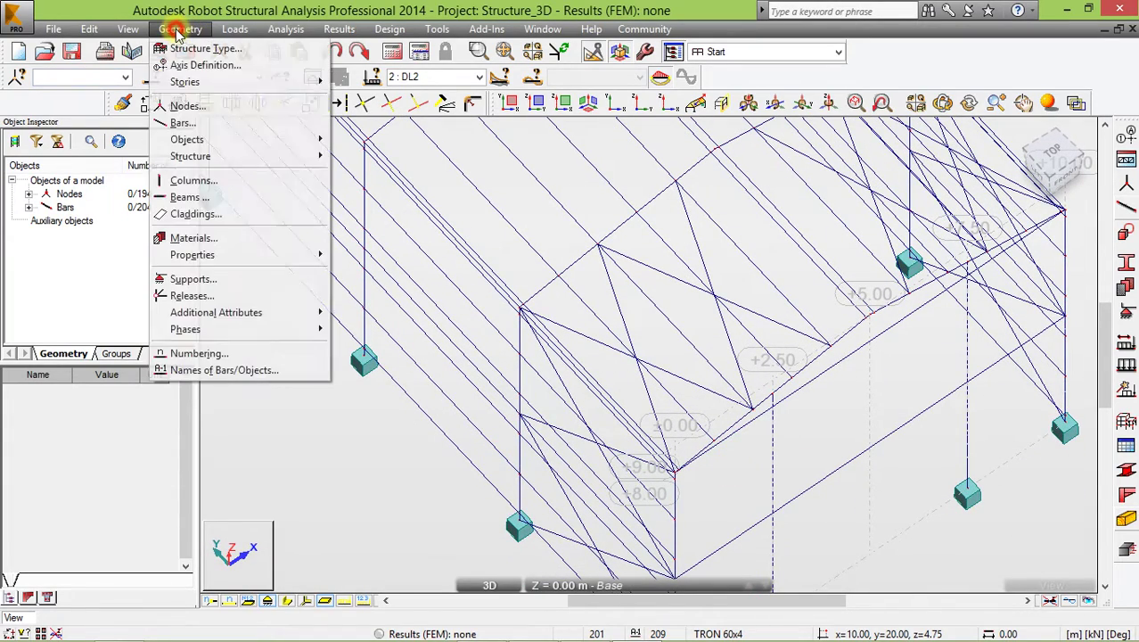
click(189, 214)
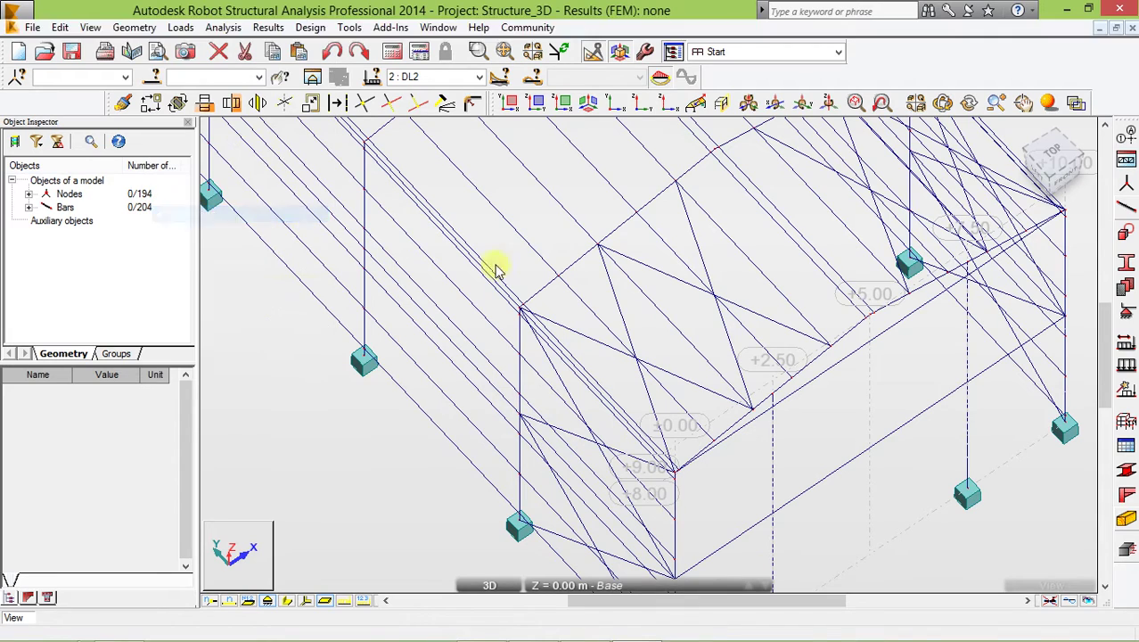
click(1006, 273)
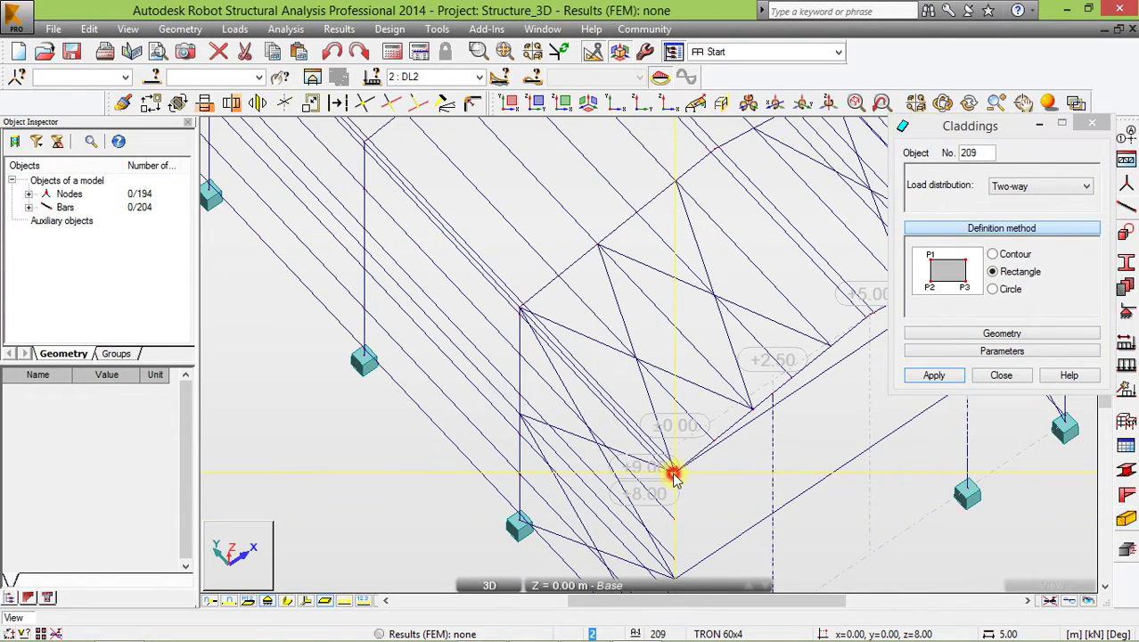
- Draw the first roof cladding from the eave node at +5.00 to the ridge node
scroll(553, 477, down, 2)
scroll(704, 401, up, 2)
scroll(713, 397, up, 2)
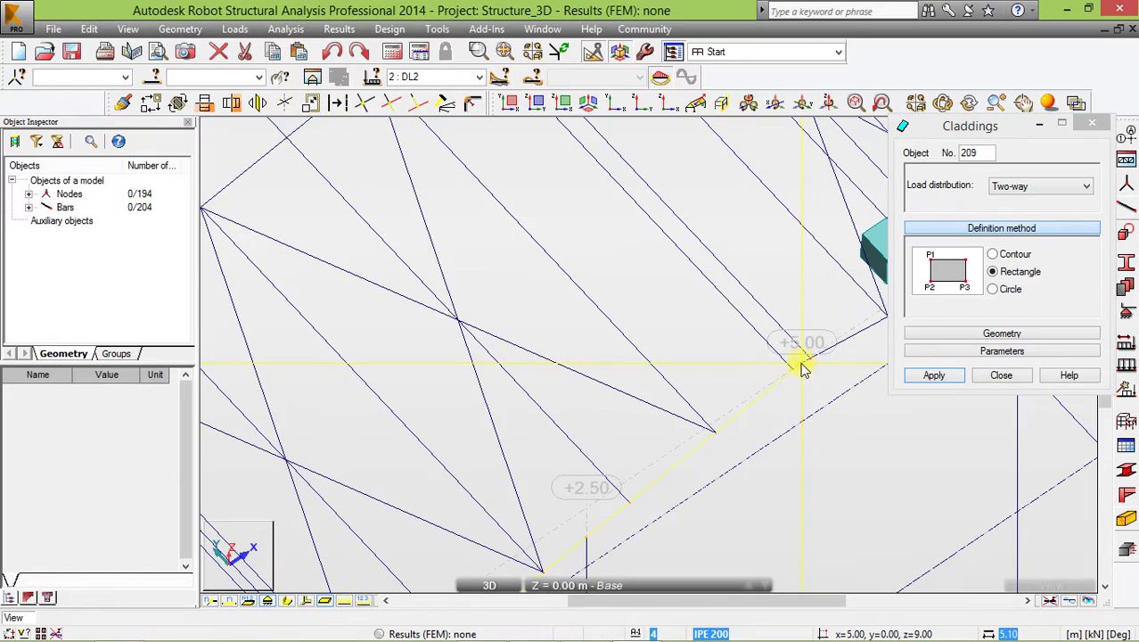
click(802, 363)
scroll(821, 450, down, 2)
scroll(825, 455, down, 2)
scroll(821, 450, down, 2)
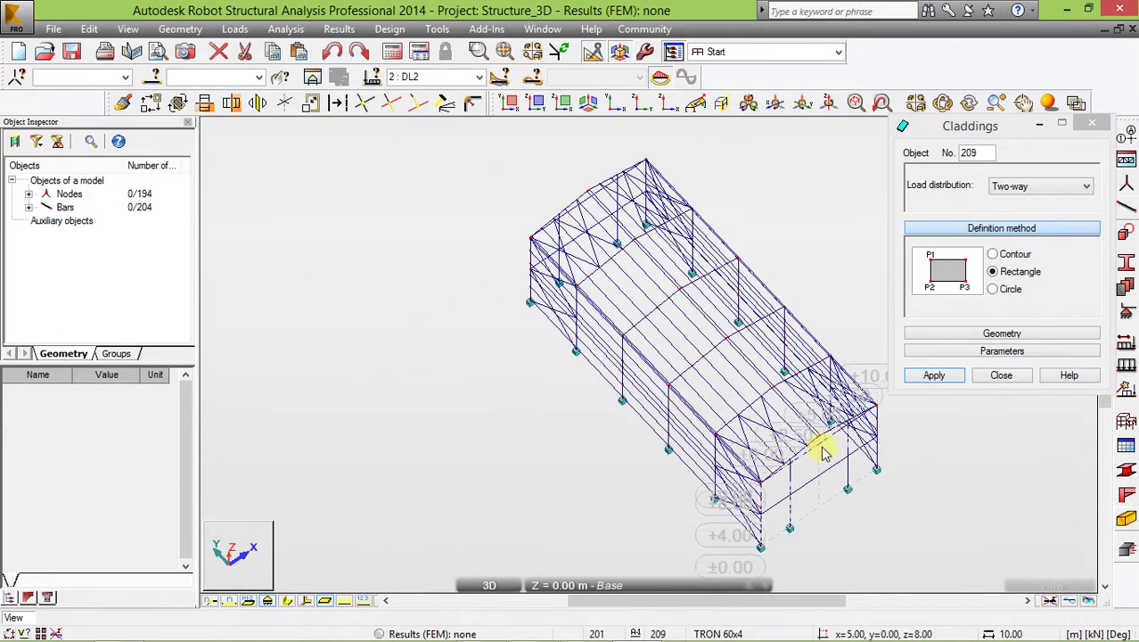
scroll(581, 178, up, 2)
scroll(624, 214, up, 2)
scroll(624, 236, up, 2)
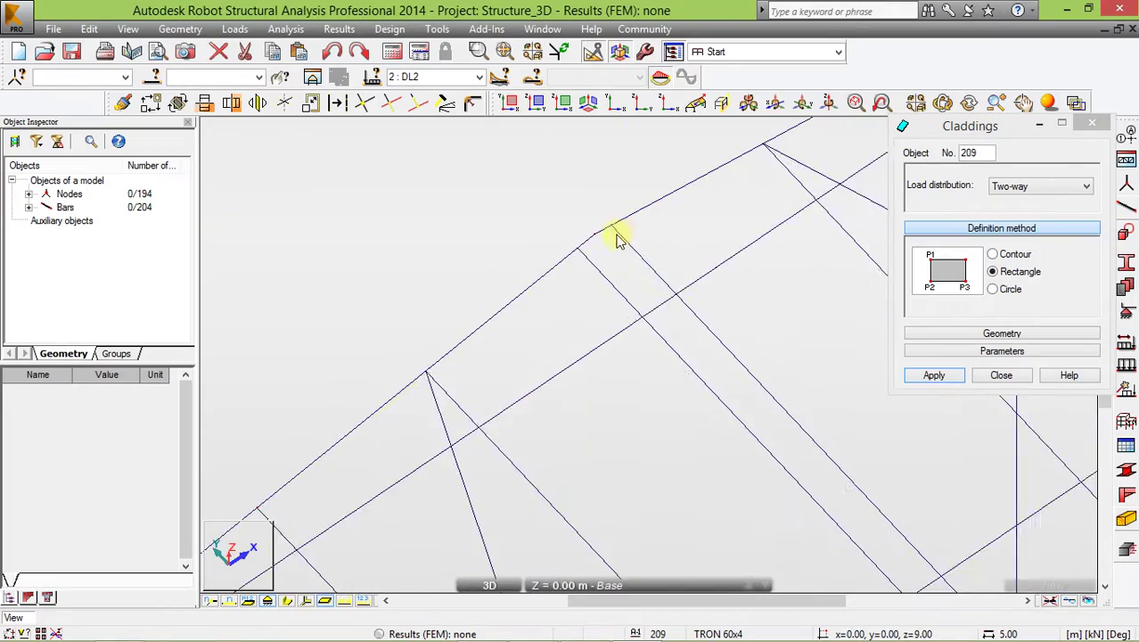
scroll(589, 239, up, 1)
click(569, 241)
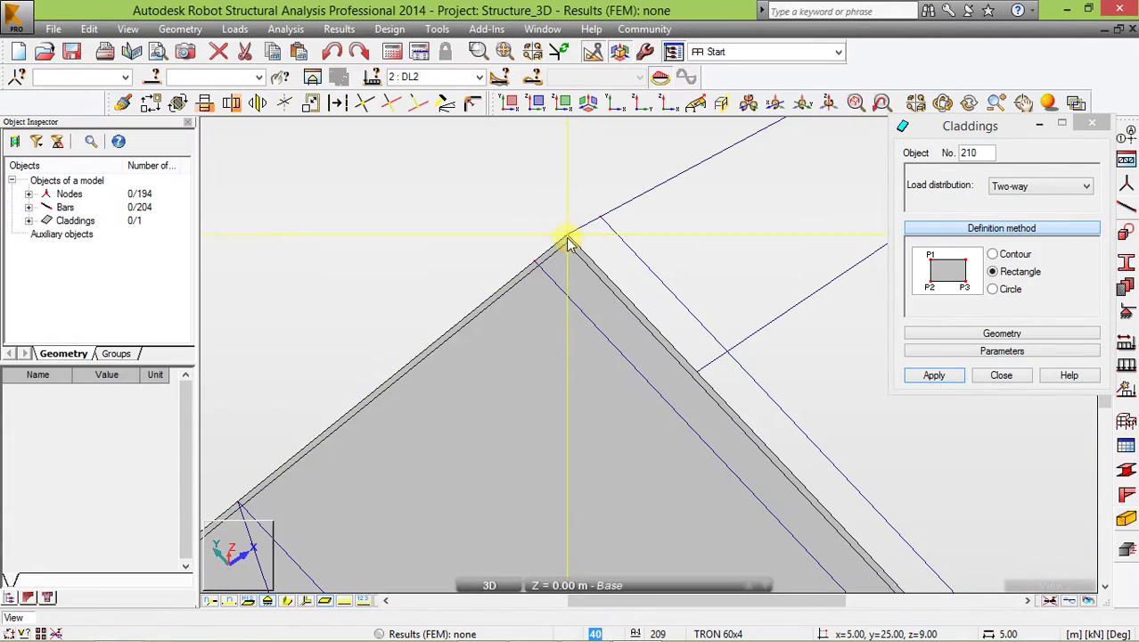
scroll(438, 232, down, 1)
scroll(460, 229, down, 1)
scroll(460, 229, down, 1)
scroll(460, 227, down, 1)
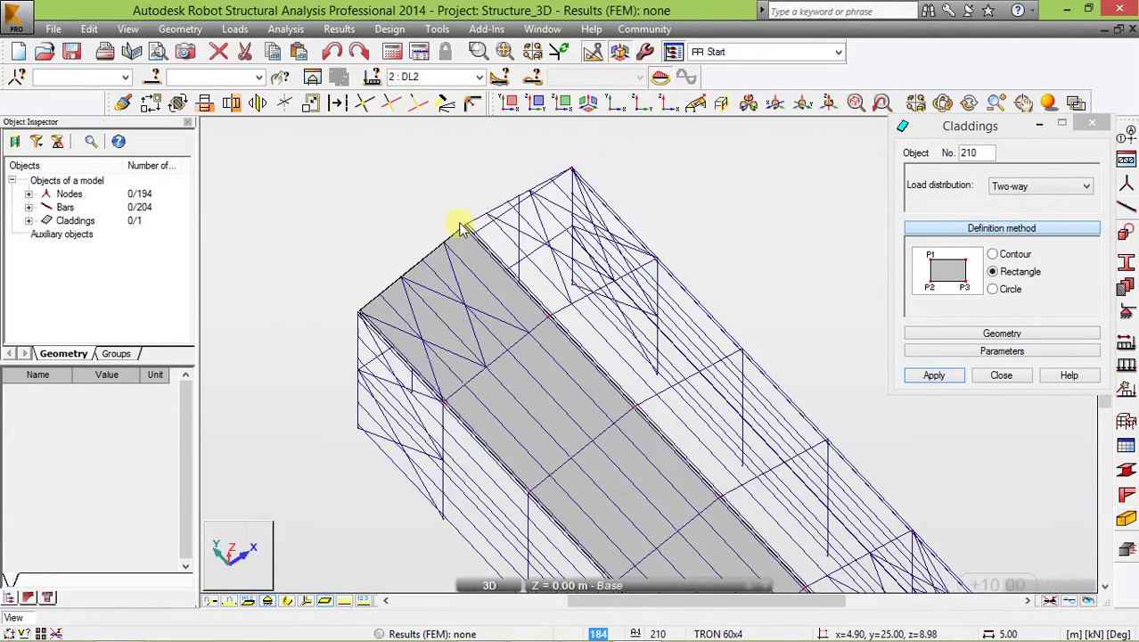
scroll(462, 224, down, 1)
scroll(466, 221, down, 1)
scroll(500, 192, up, 1)
scroll(535, 178, up, 1)
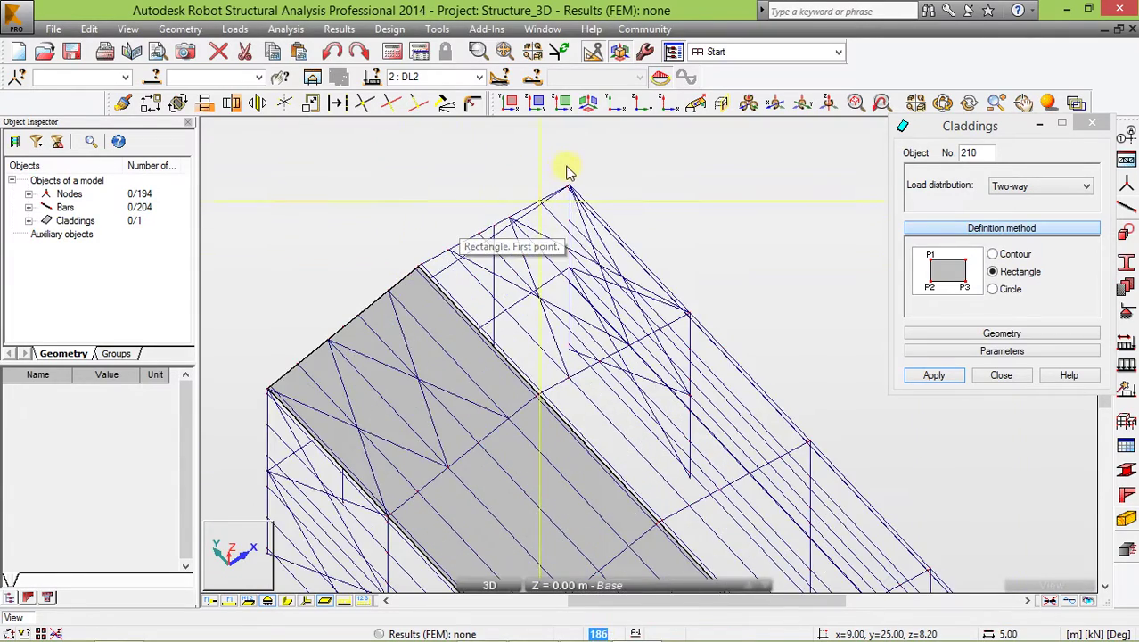
scroll(588, 177, up, 2)
scroll(588, 232, up, 2)
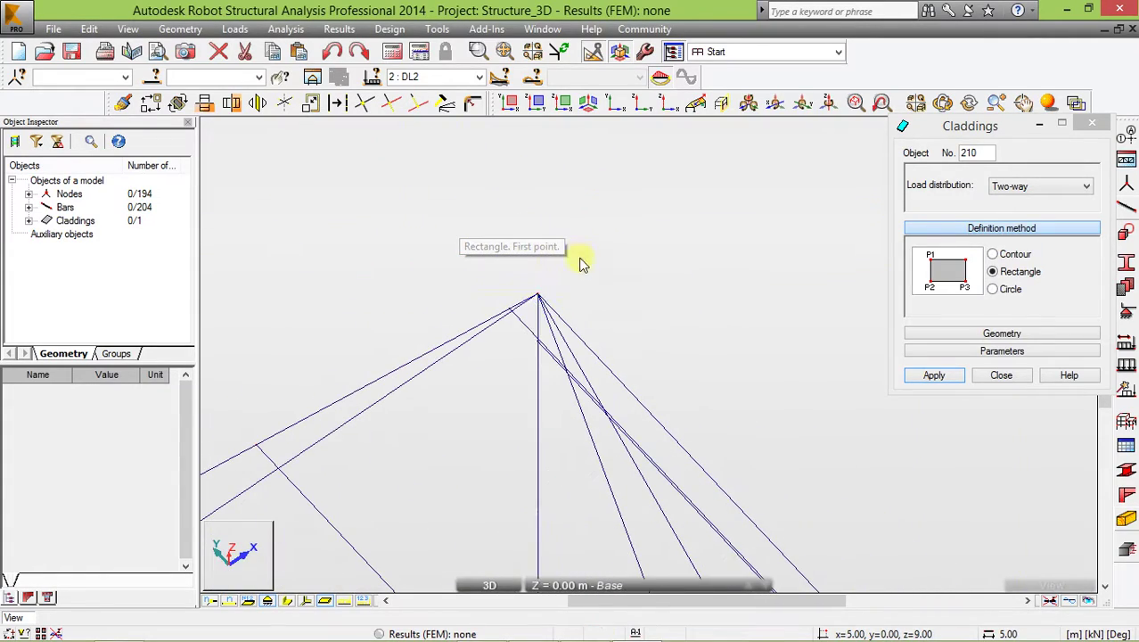
- Draw the second cladding from the ridge apex to the opposite eave corner
click(538, 294)
scroll(705, 222, down, 1)
scroll(704, 221, down, 2)
scroll(700, 224, down, 1)
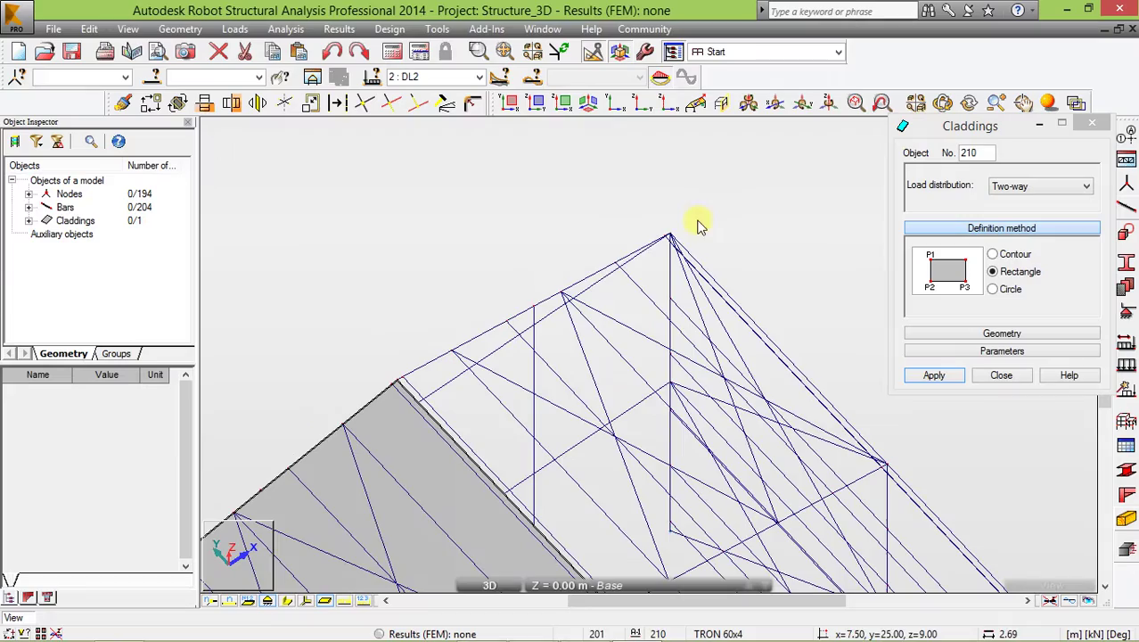
scroll(383, 419, up, 2)
scroll(455, 352, up, 1)
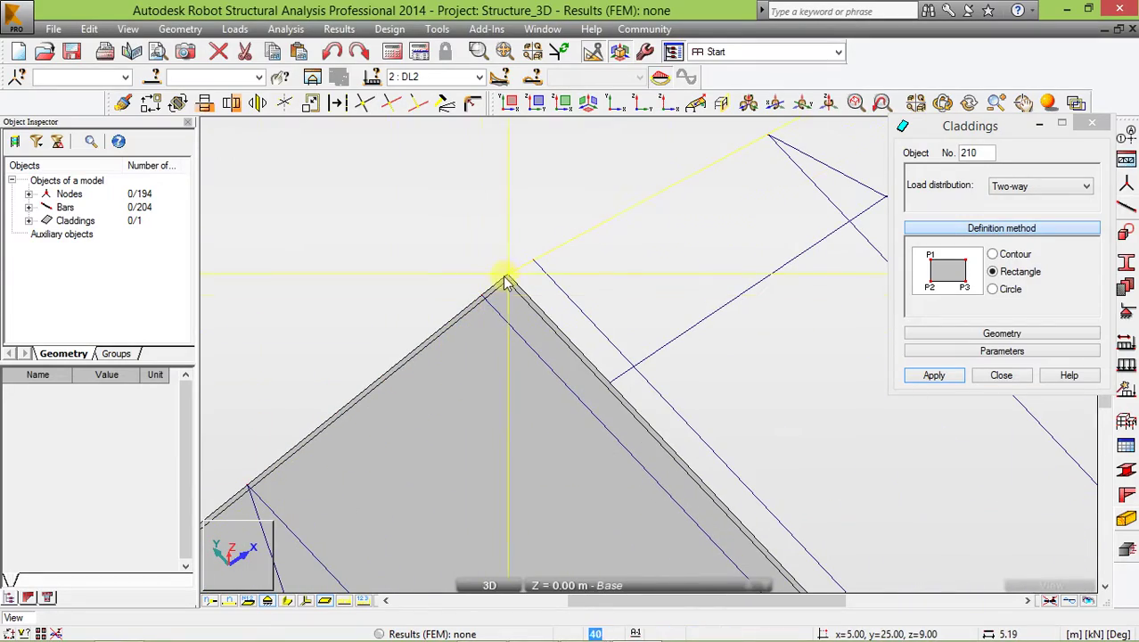
scroll(397, 252, down, 1)
scroll(397, 252, down, 1)
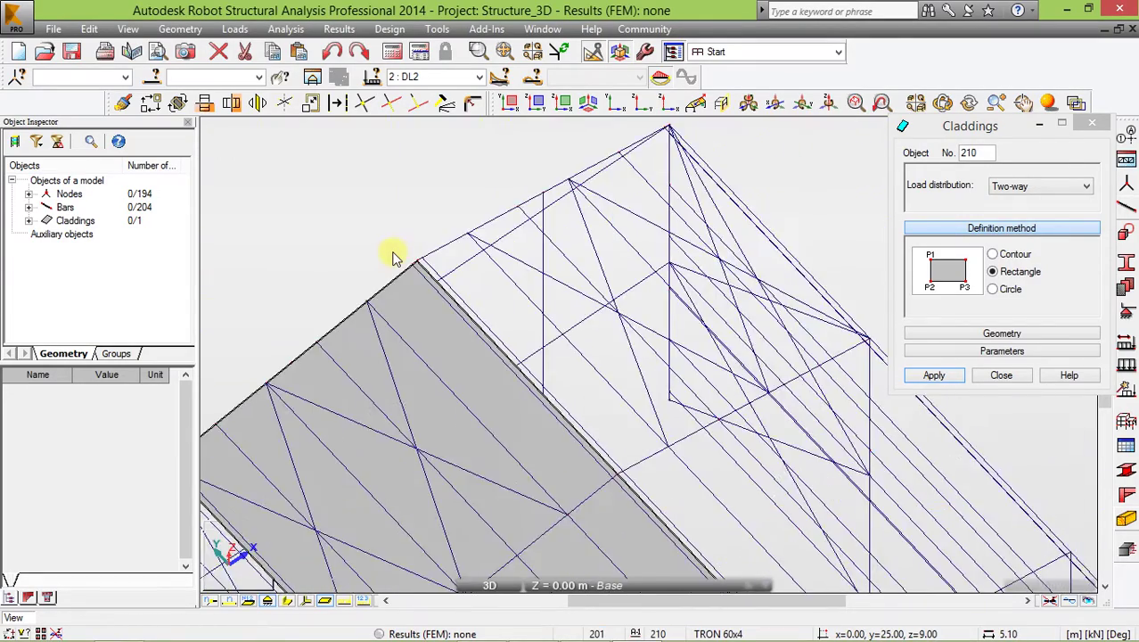
scroll(397, 252, down, 1)
scroll(397, 252, down, 1)
scroll(396, 252, down, 1)
scroll(592, 458, up, 1)
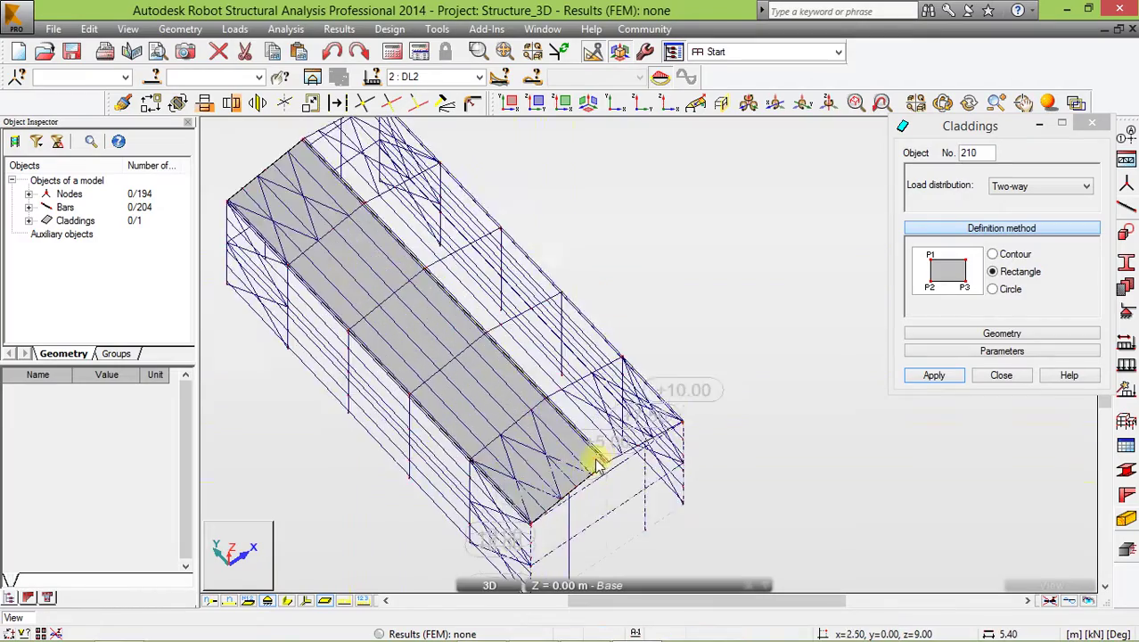
scroll(623, 465, up, 2)
scroll(609, 472, up, 1)
scroll(555, 462, up, 1)
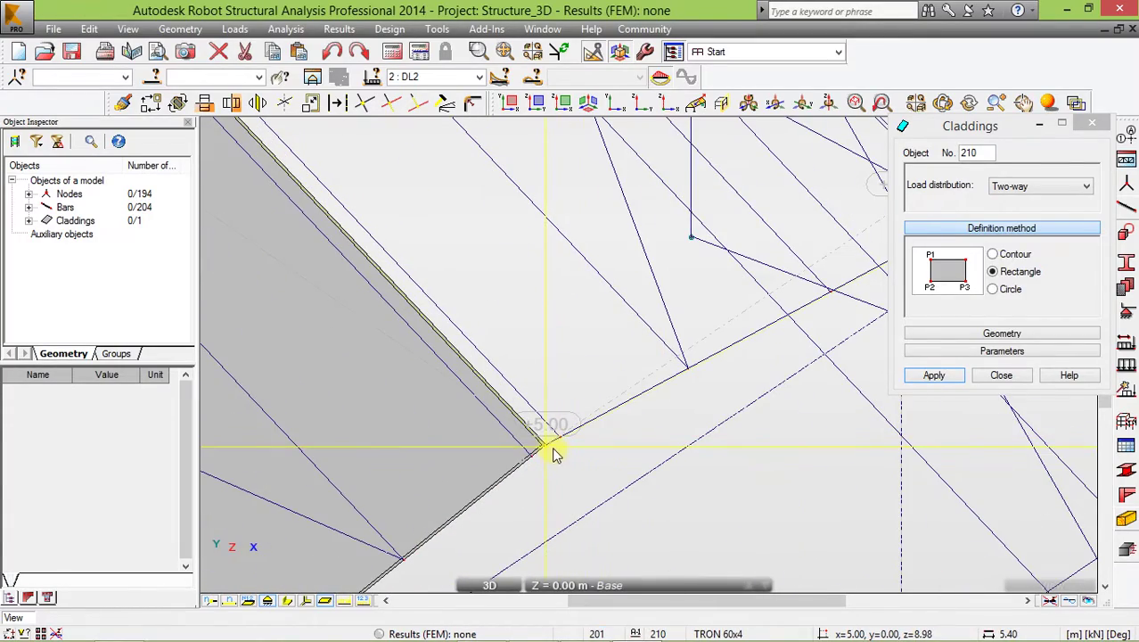
click(546, 446)
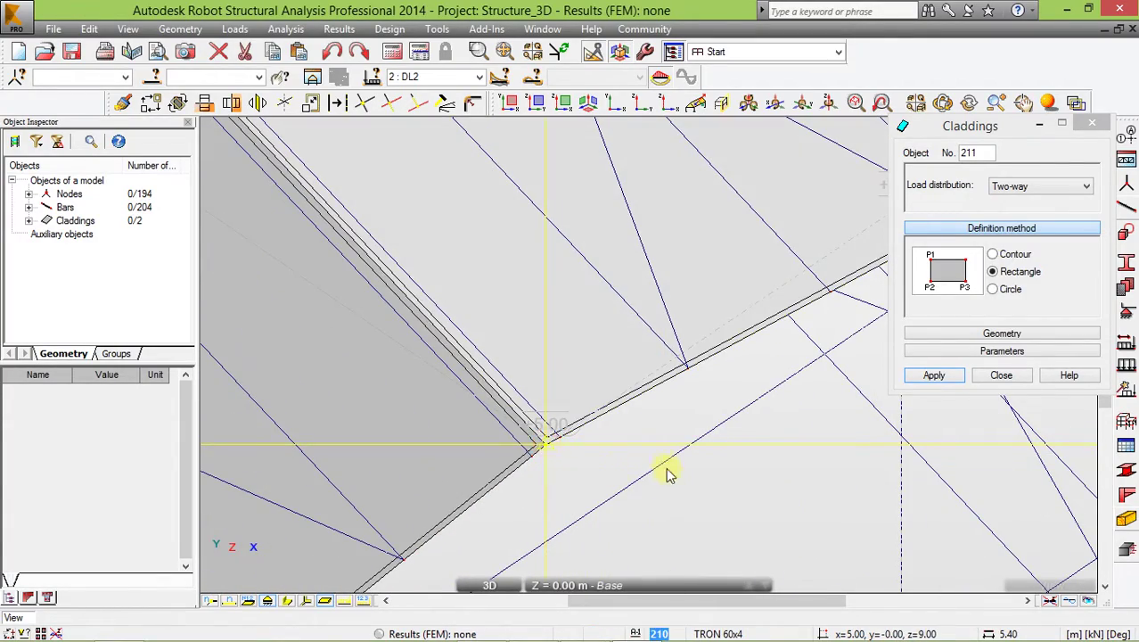
scroll(659, 463, down, 2)
scroll(646, 428, down, 2)
scroll(892, 446, down, 3)
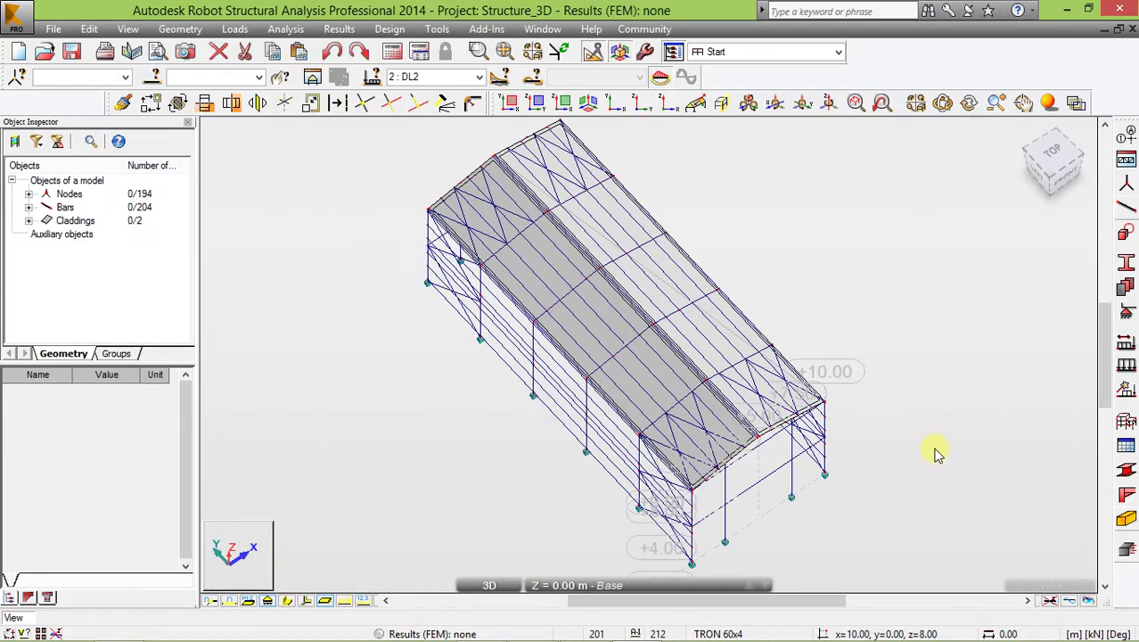
- Orbit the model to inspect both roof claddings
click(1018, 130)
scroll(588, 346, up, 3)
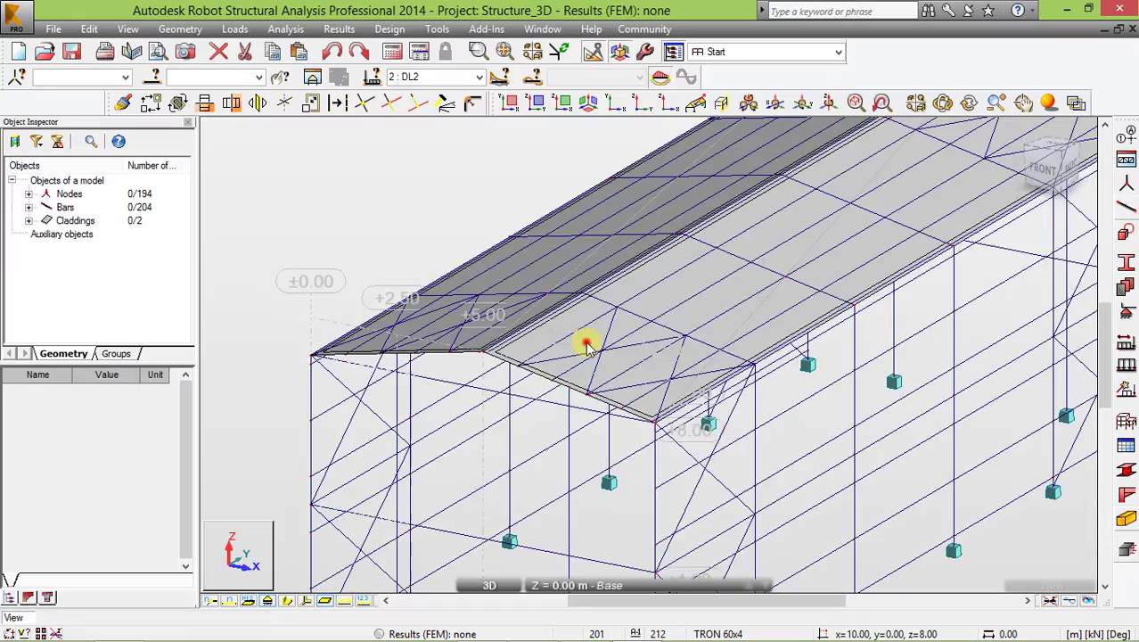
drag(588, 346, 803, 352)
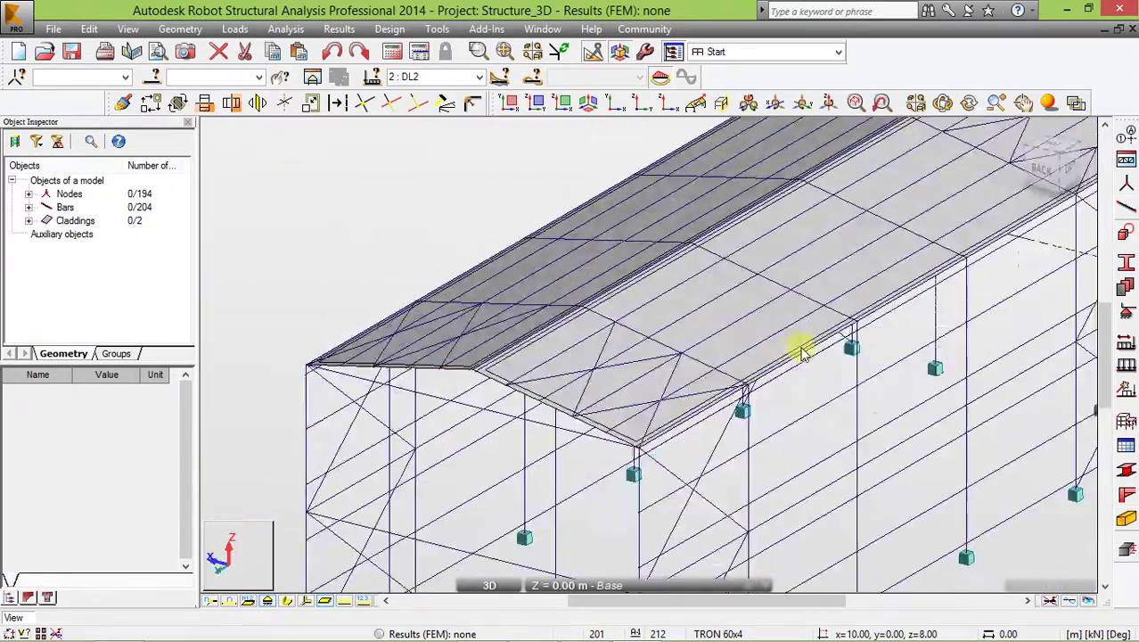
scroll(803, 352, down, 3)
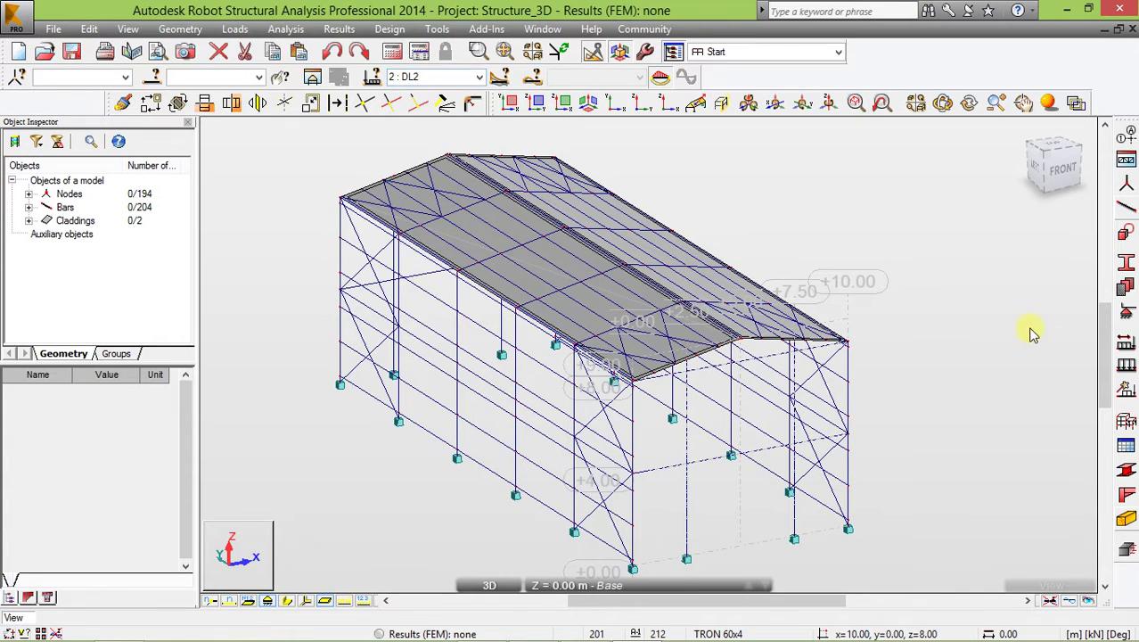
- Define a uniform planar surface load with Z = -0.25 kPa for case DL2
click(1128, 367)
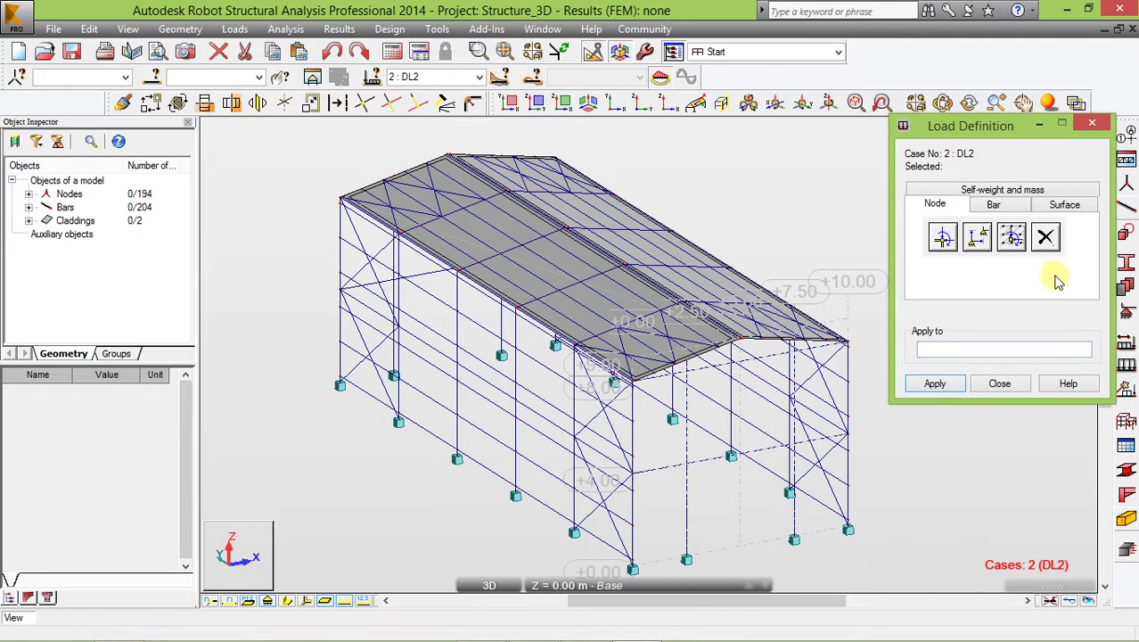
click(1064, 205)
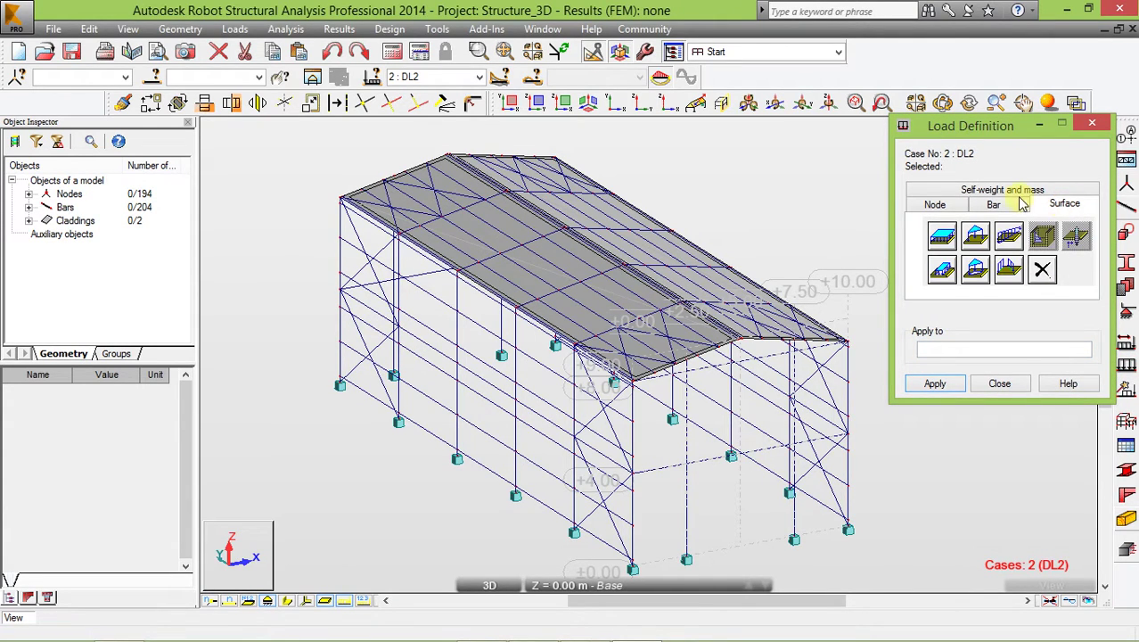
click(944, 236)
click(1014, 339)
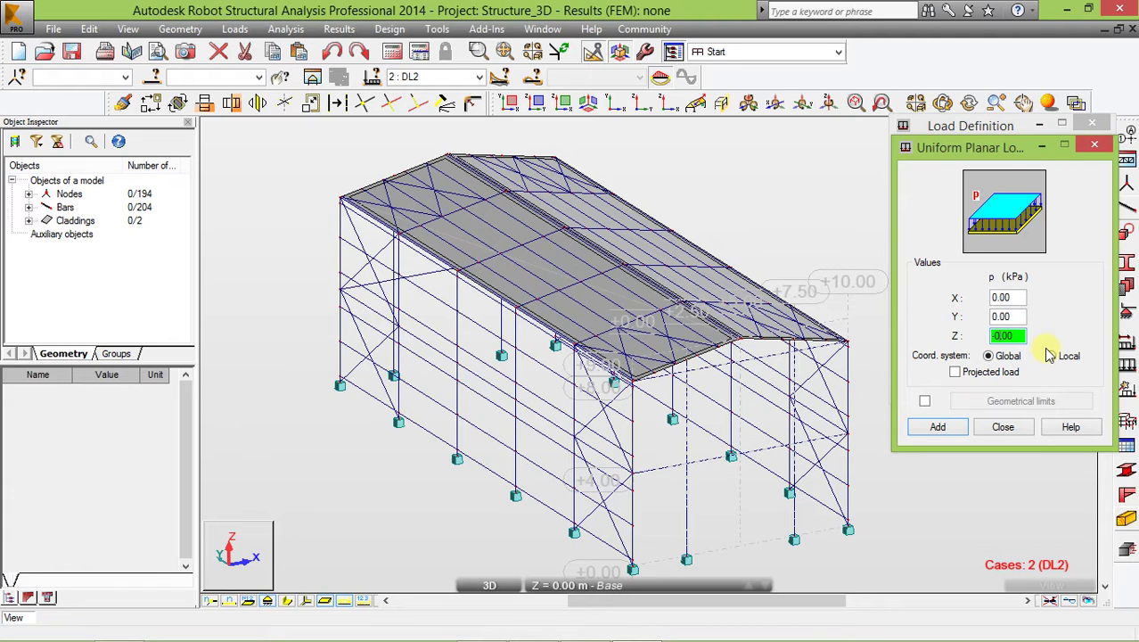
text(-0.25)
click(938, 427)
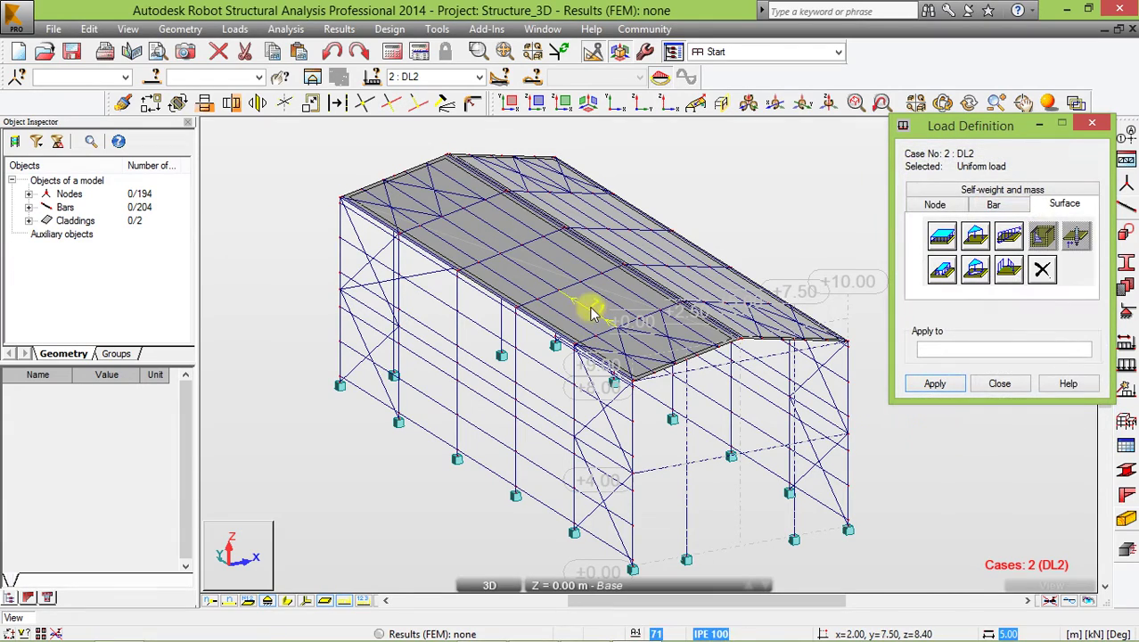
- Apply the -0.25 kPa uniform load to both roof claddings
click(584, 325)
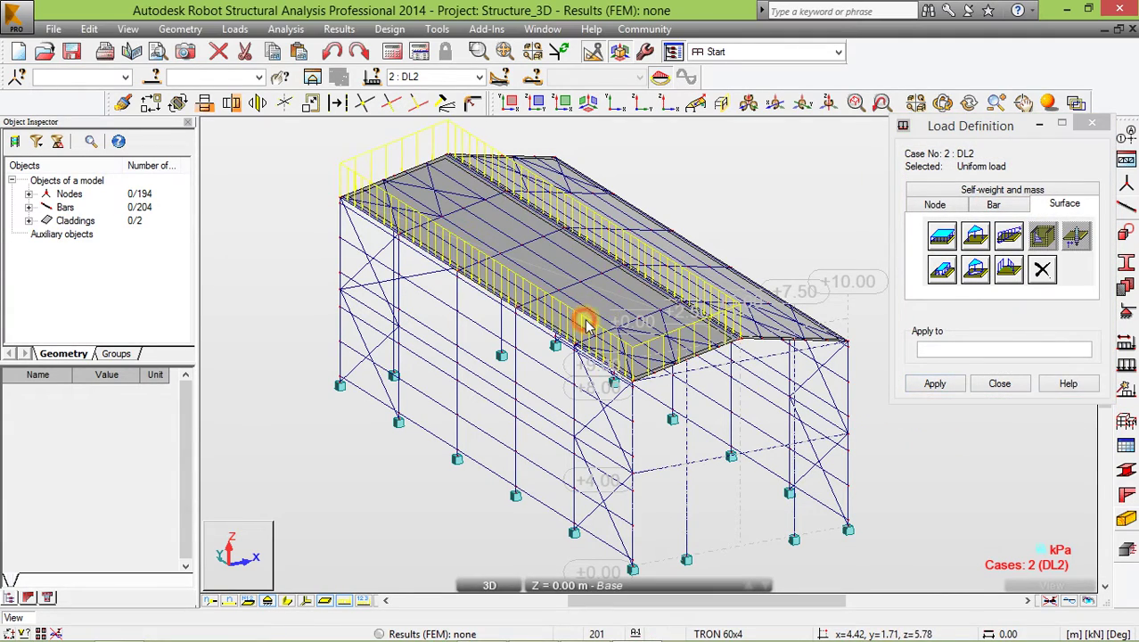
scroll(788, 318, up, 3)
scroll(762, 337, up, 2)
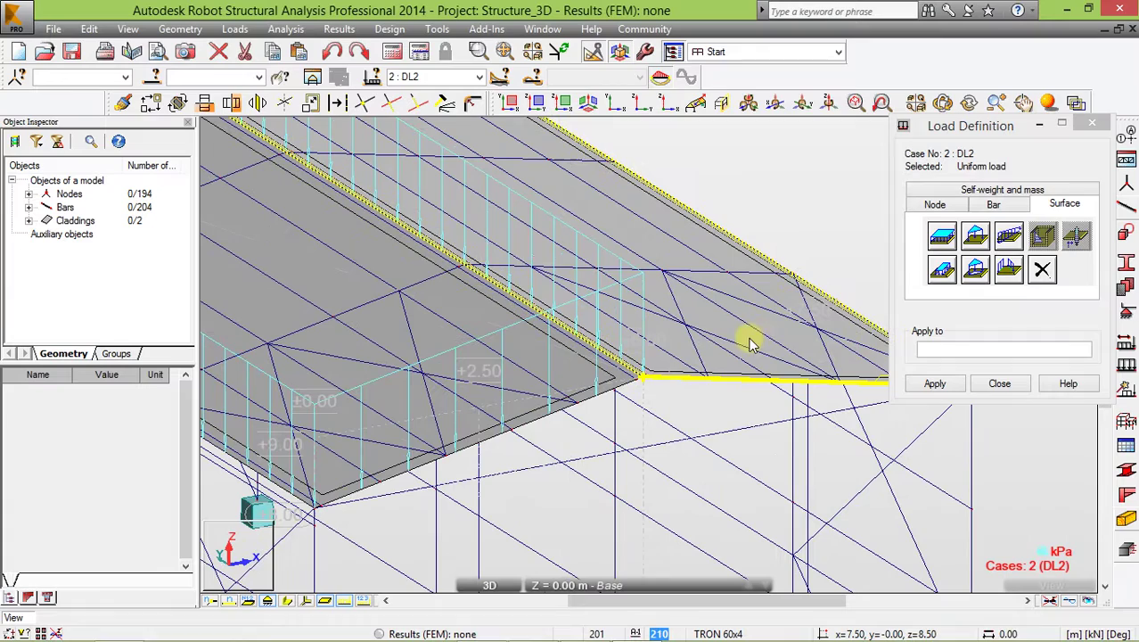
click(741, 337)
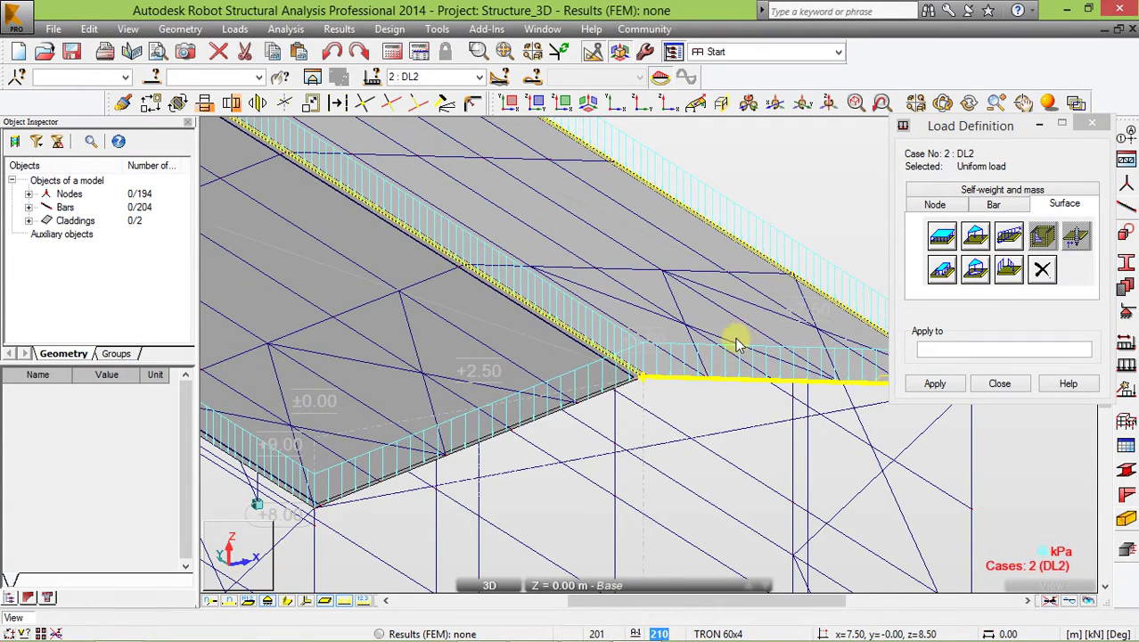
scroll(738, 342, down, 3)
scroll(737, 342, down, 2)
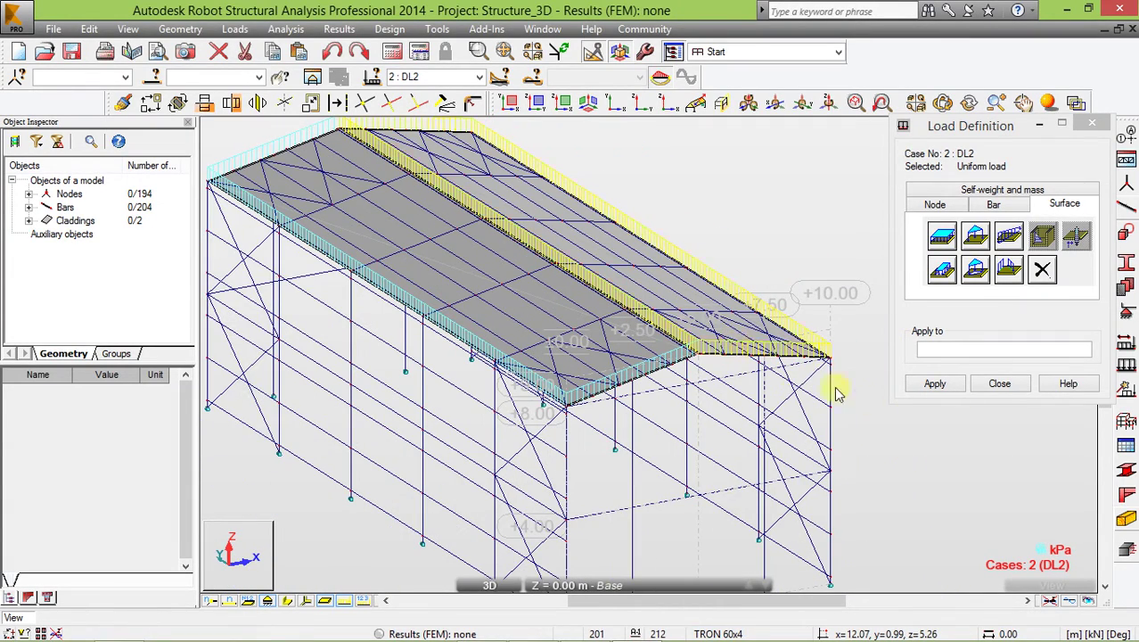
click(1002, 384)
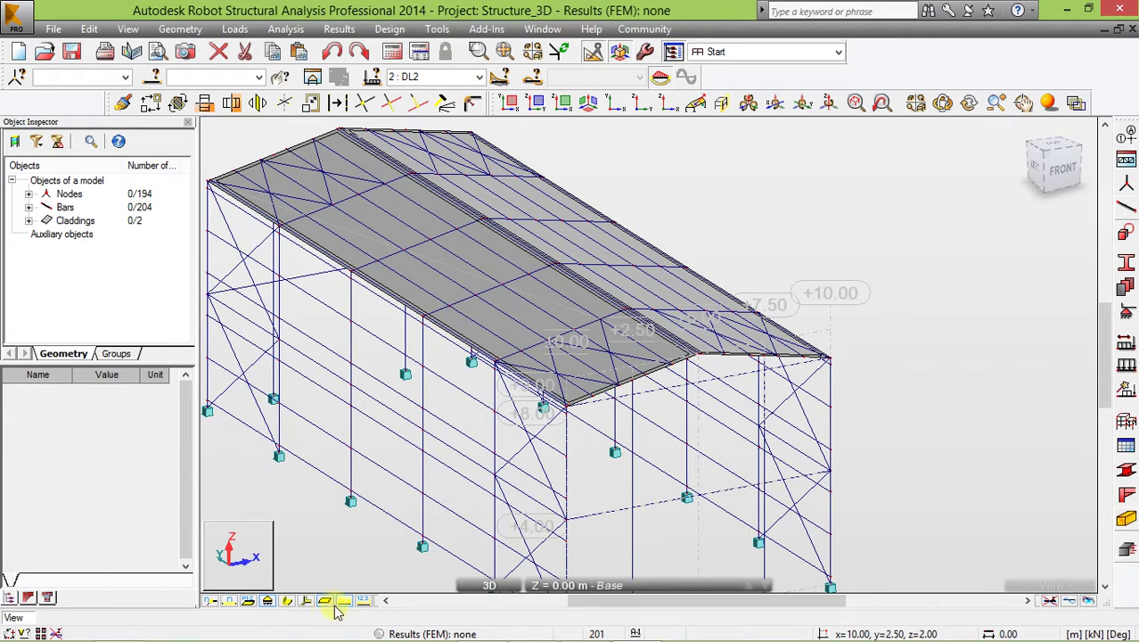
scroll(656, 475, down, 1)
scroll(624, 464, down, 1)
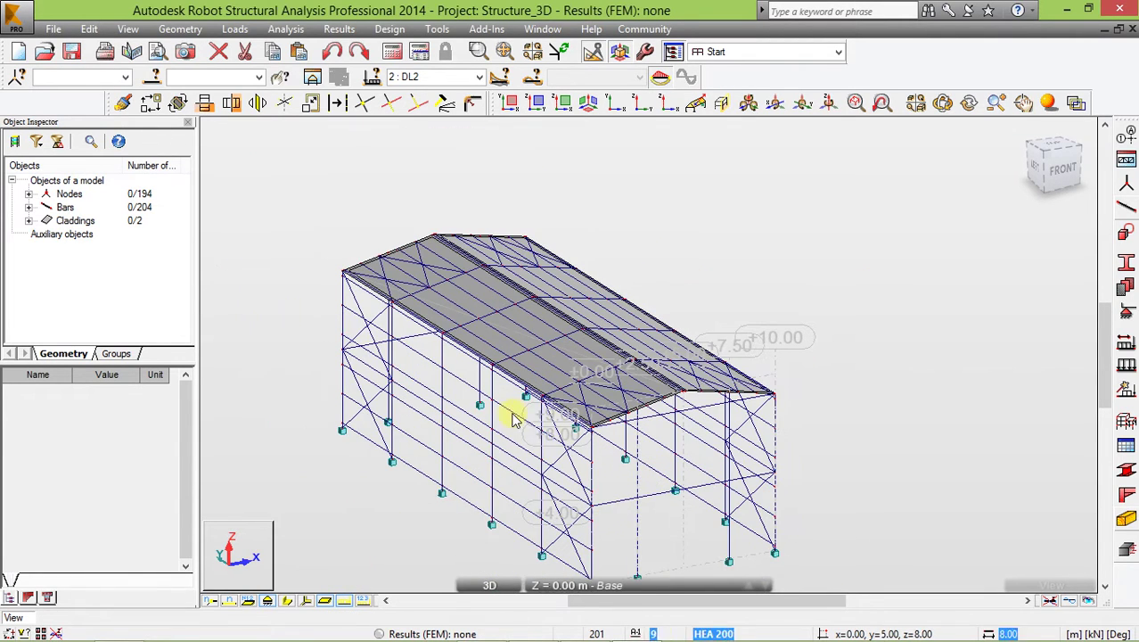
click(344, 601)
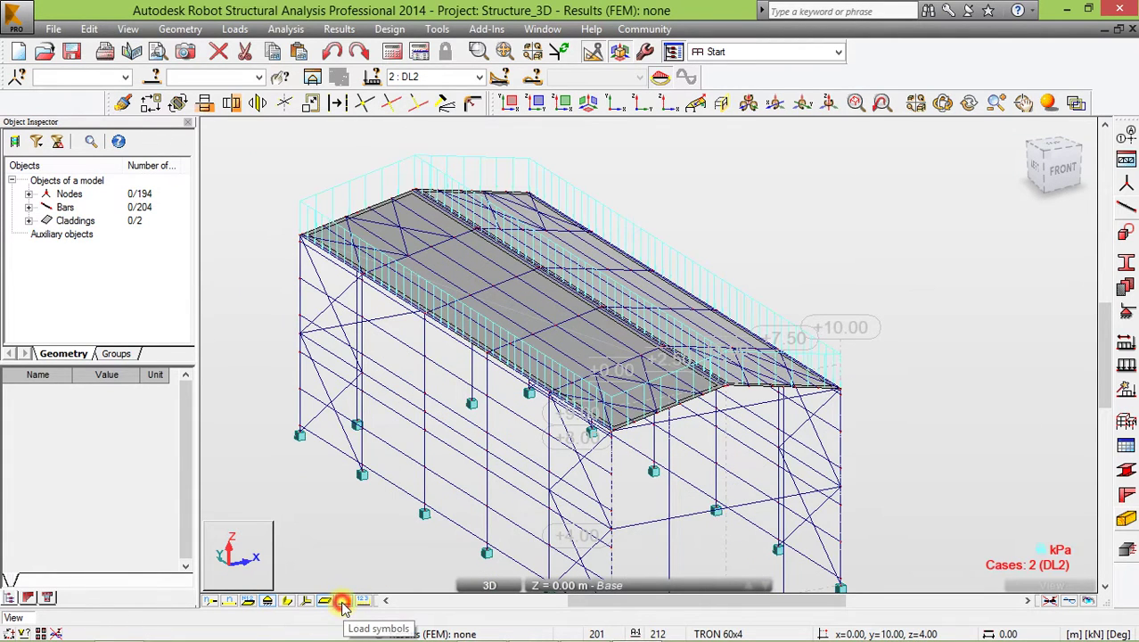
click(363, 600)
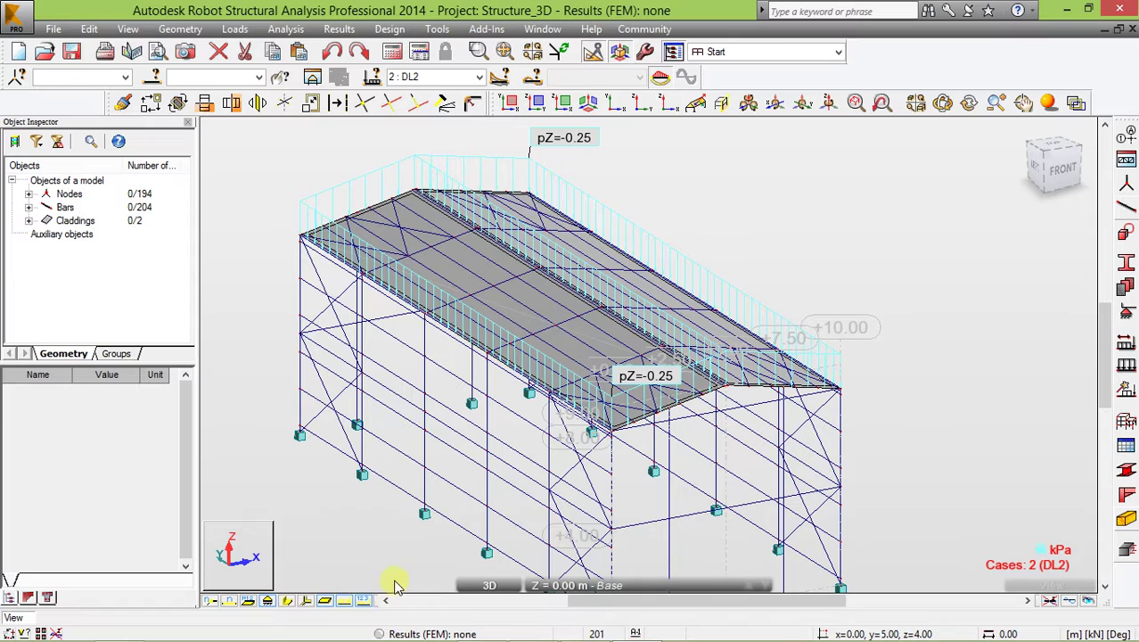
click(361, 602)
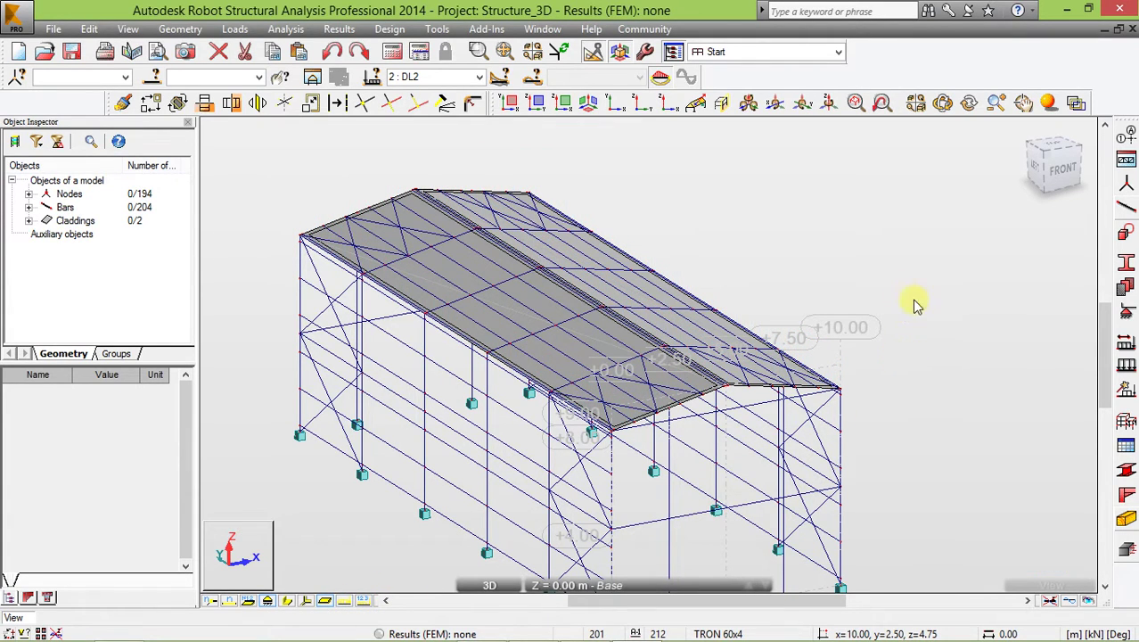
scroll(918, 303, down, 2)
scroll(905, 330, down, 1)
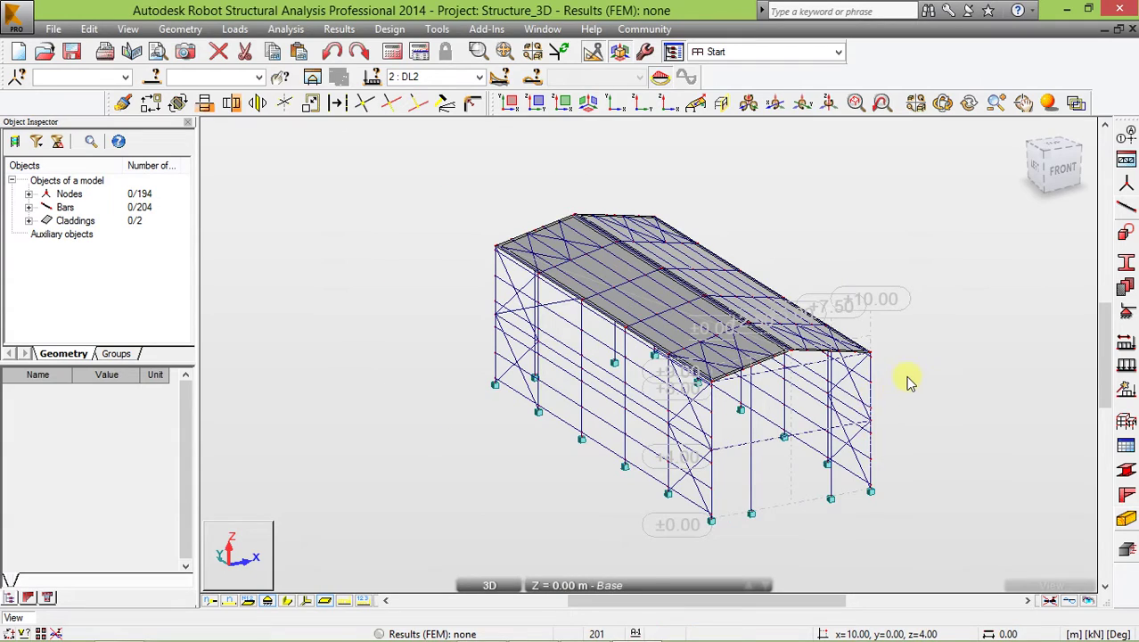
- Display the frame bars with their real section shapes and zoom the 3D view to check
scroll(908, 381, up, 1)
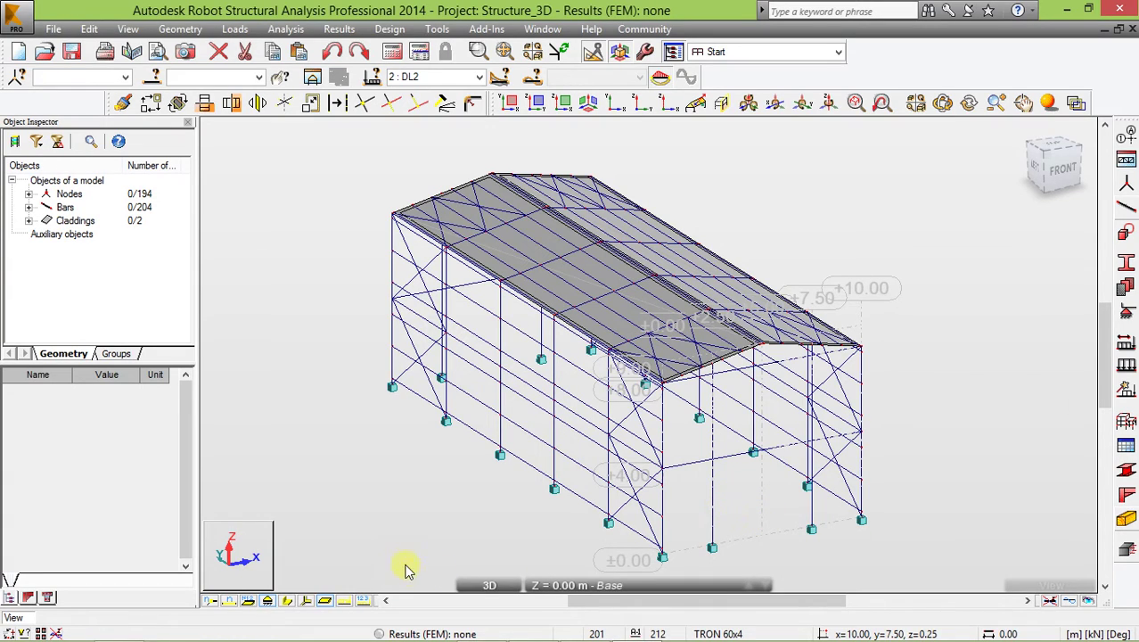
click(298, 602)
scroll(796, 343, up, 3)
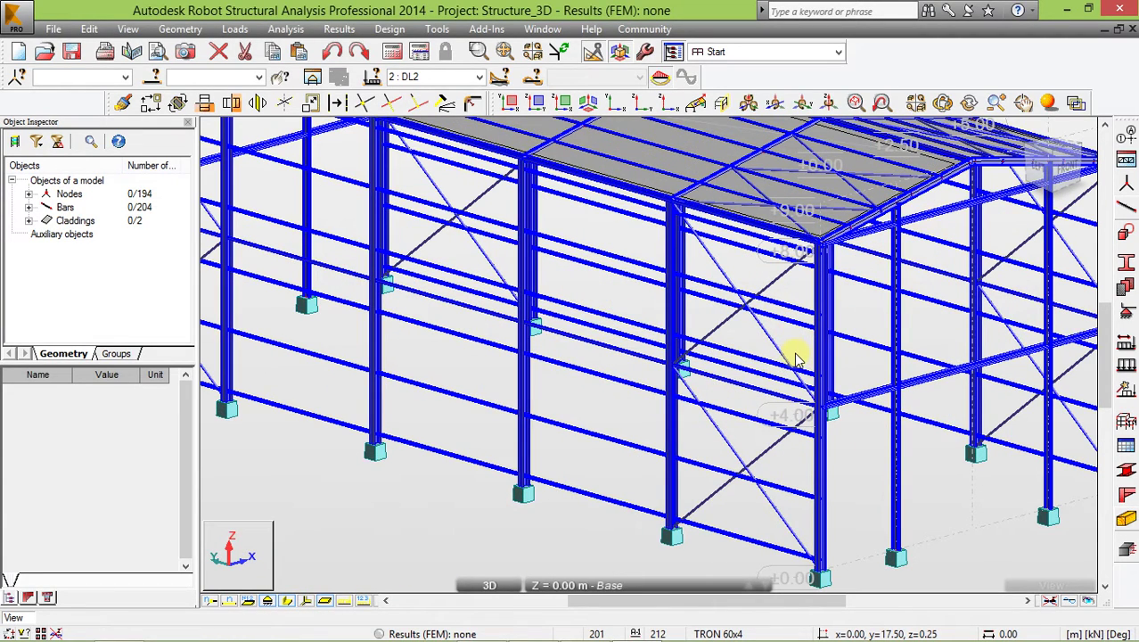
scroll(796, 359, down, 5)
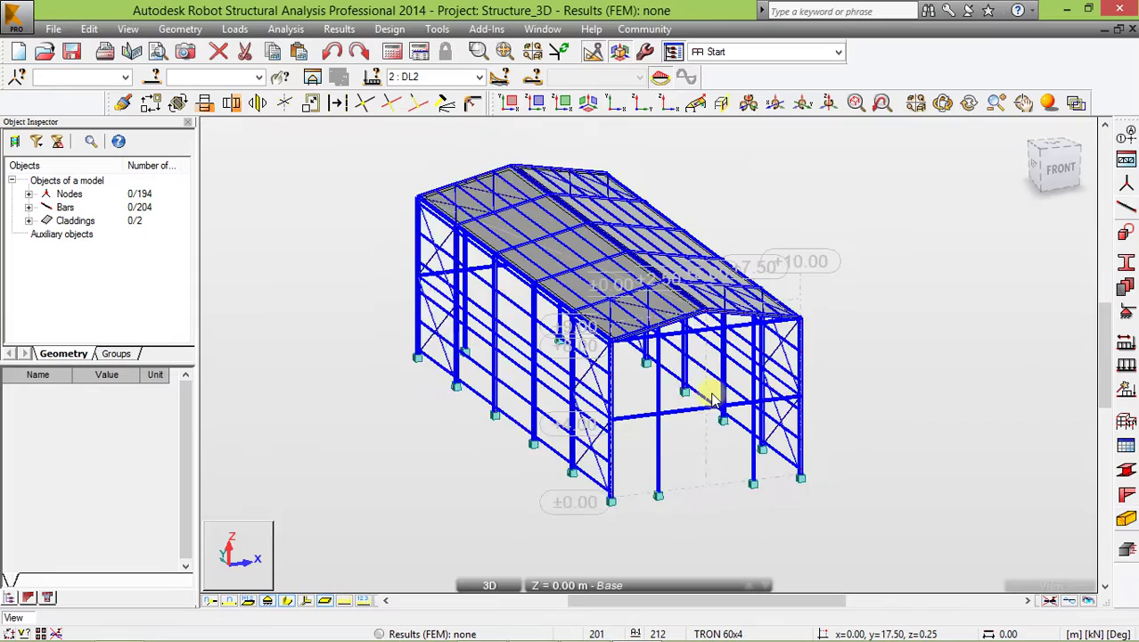
scroll(673, 348, up, 2)
scroll(661, 314, down, 3)
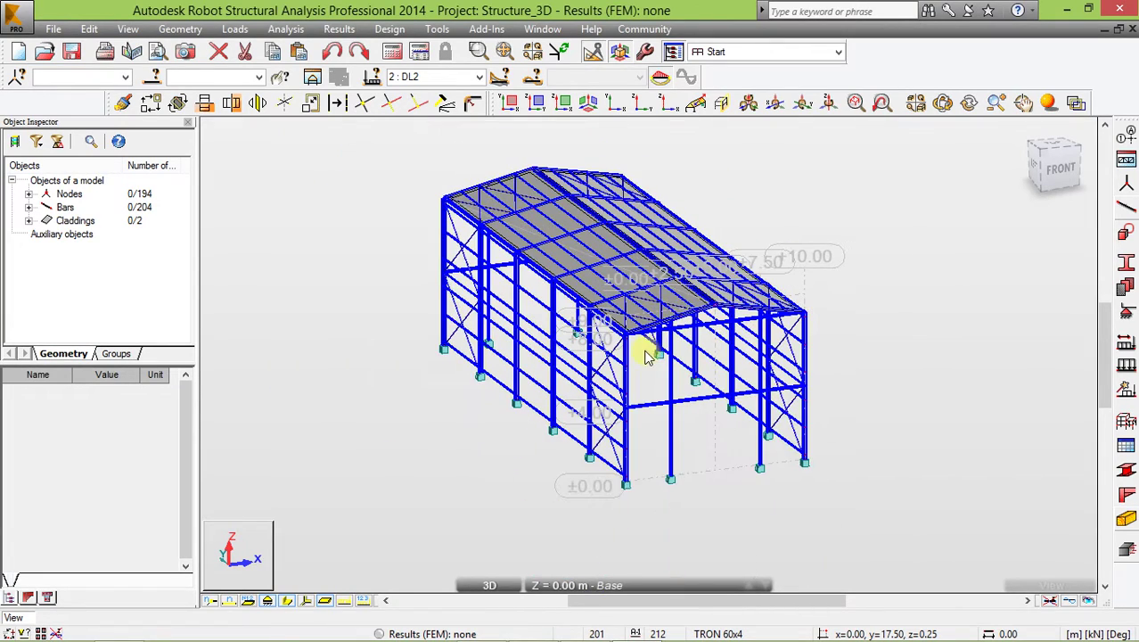
- Make 3 : LL1 the current load case
click(479, 77)
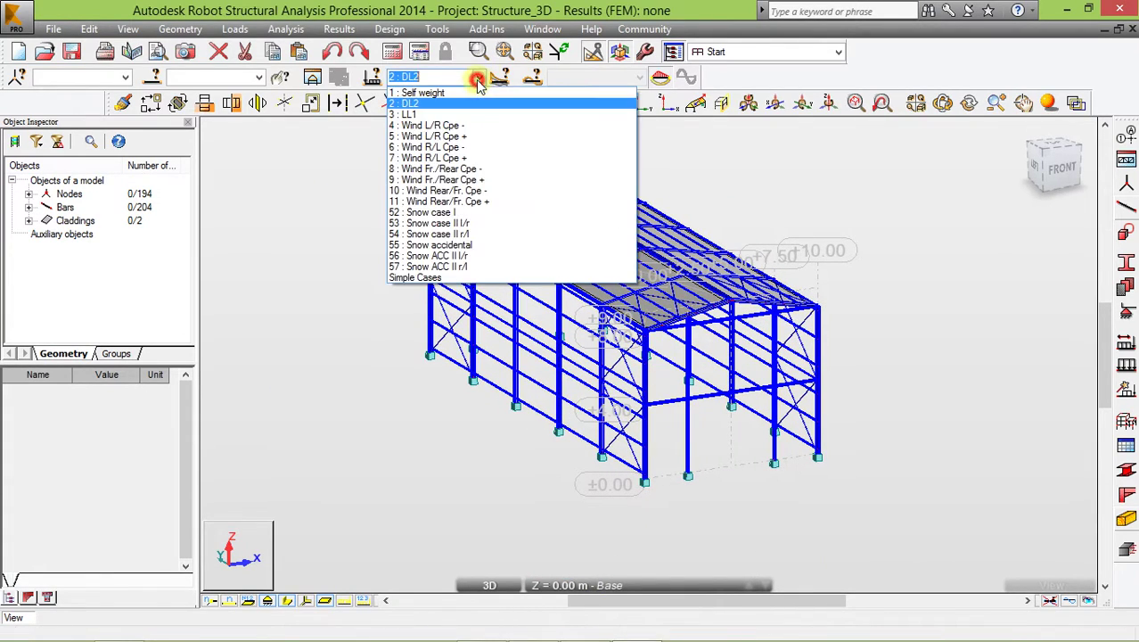
click(417, 116)
scroll(682, 298, up, 1)
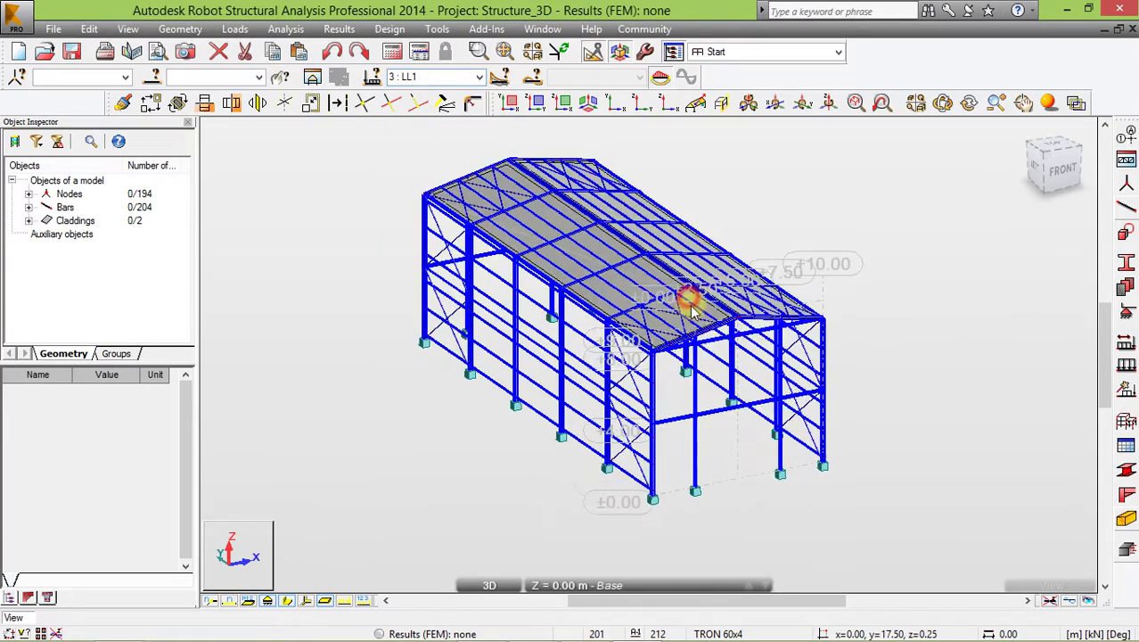
scroll(758, 326, up, 1)
scroll(743, 361, up, 1)
scroll(738, 355, up, 1)
scroll(730, 341, up, 1)
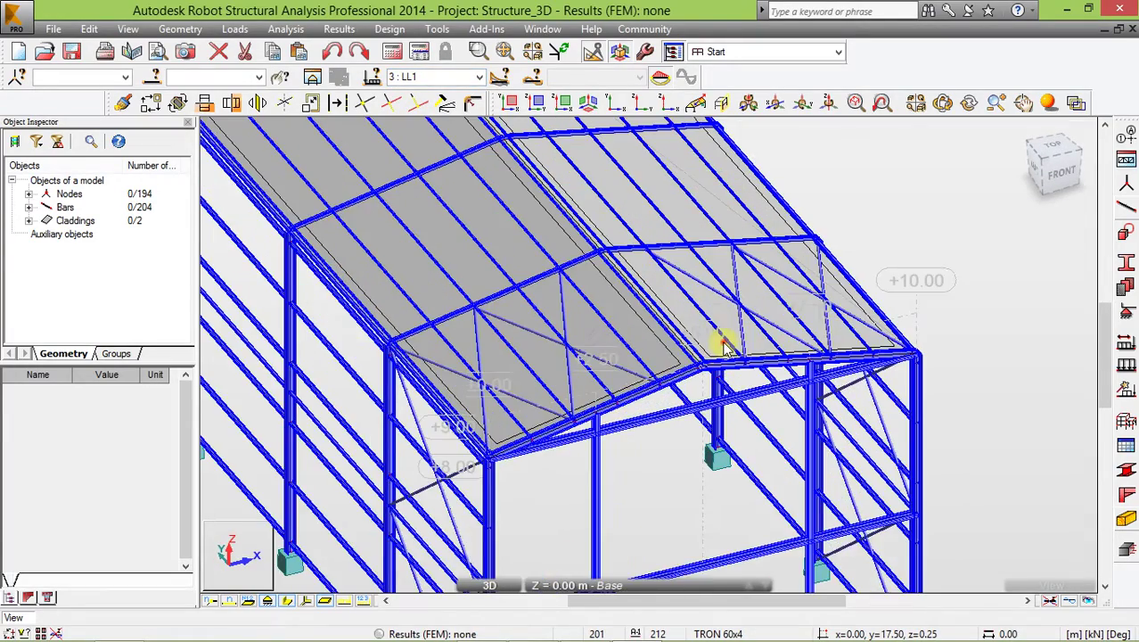
scroll(724, 343, up, 1)
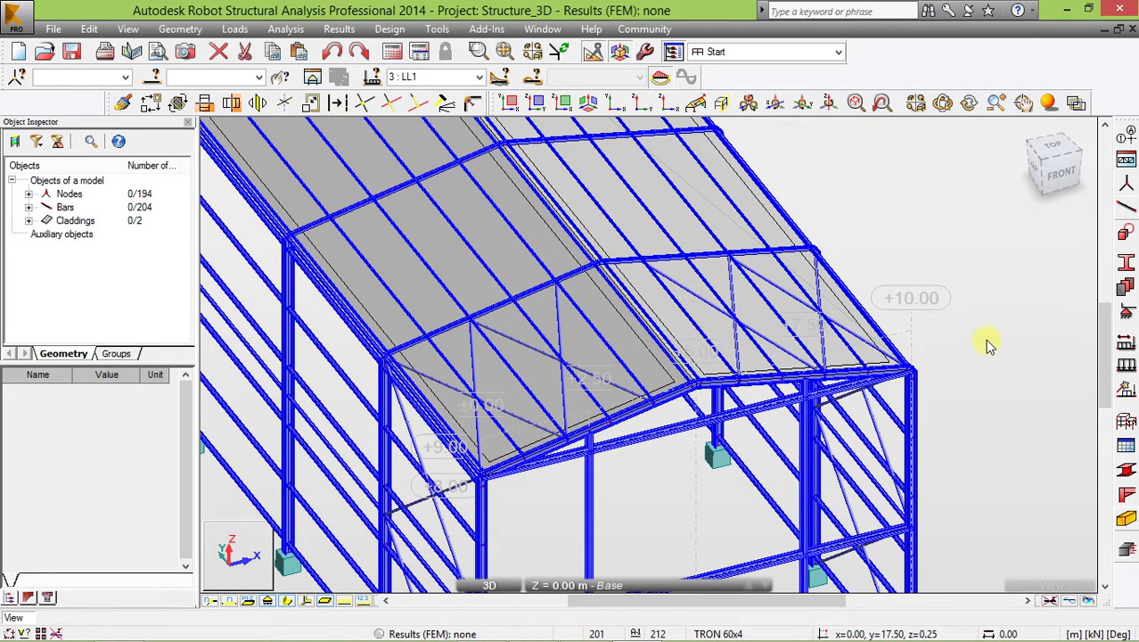
- Define a uniform planar surface load with Z = -0.25 kPa for LL1
click(1126, 366)
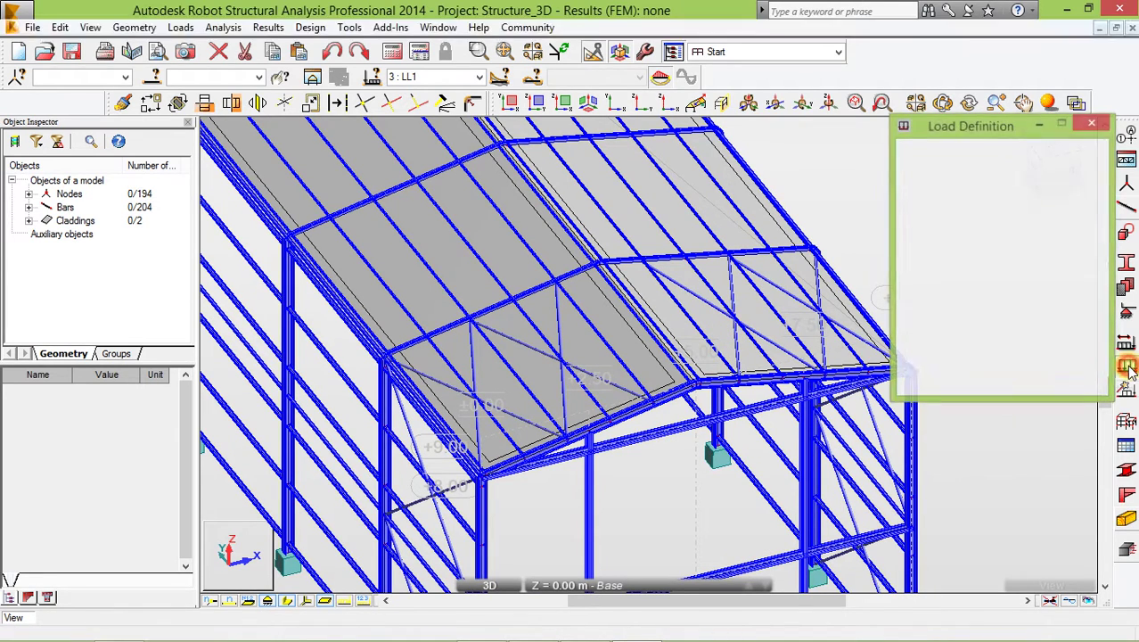
drag(936, 127, 948, 120)
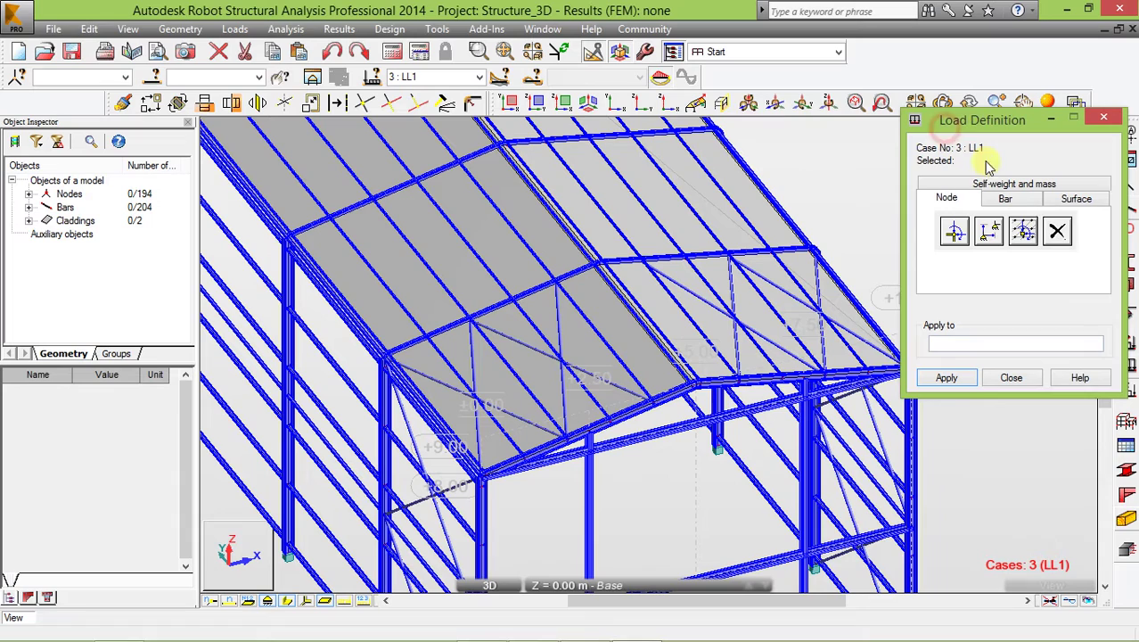
click(1095, 205)
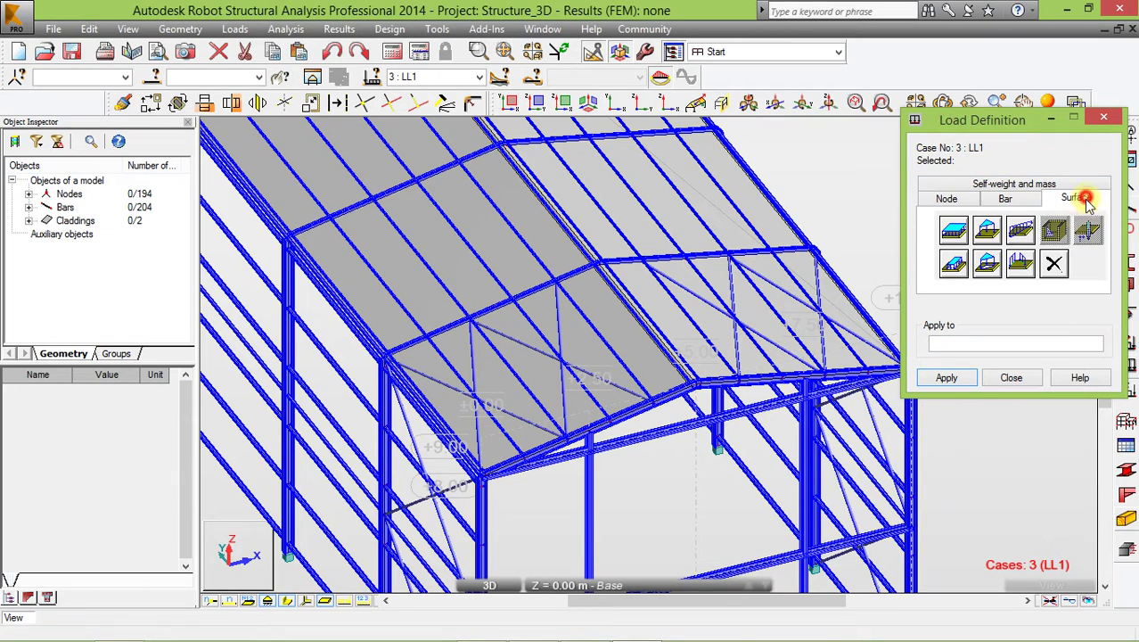
click(952, 232)
key(Tab)
key(Tab)
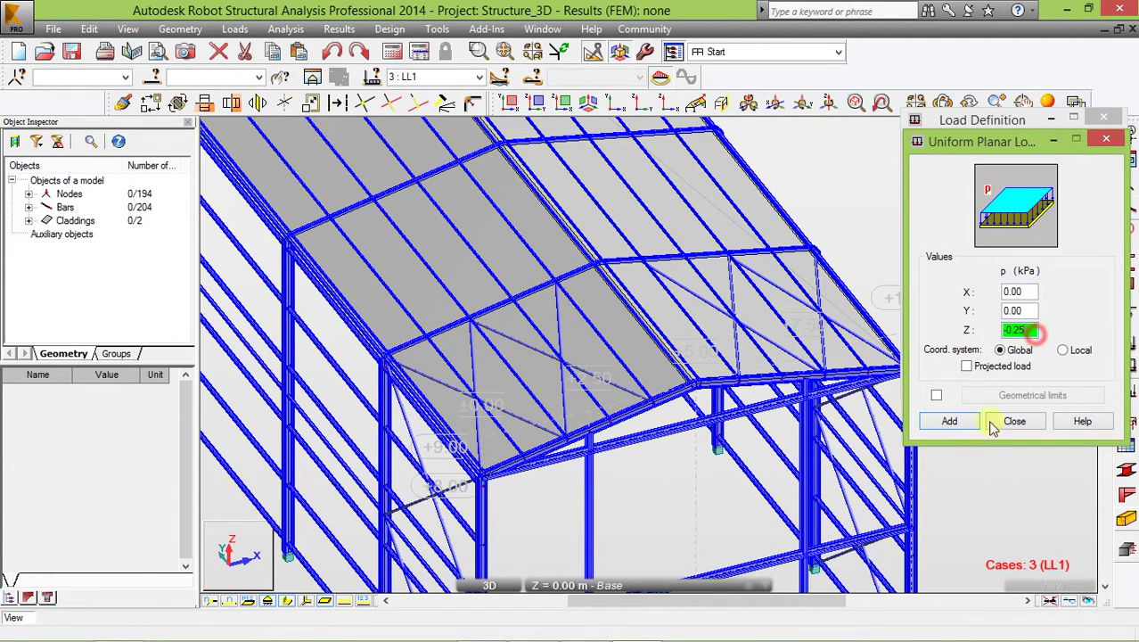
click(953, 421)
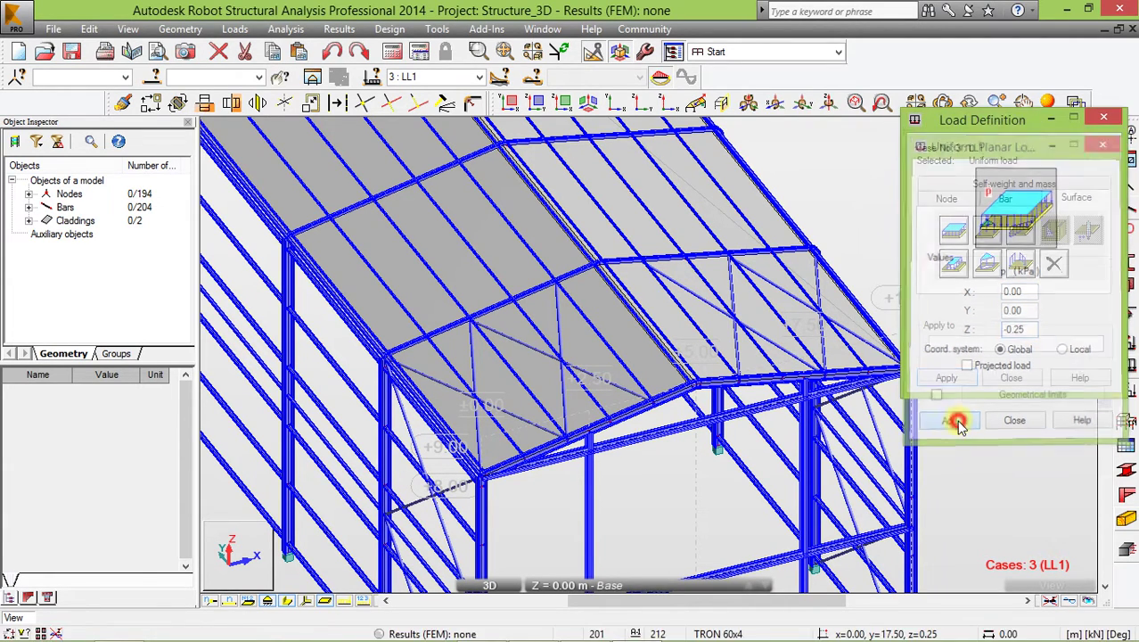
- Apply the -0.25 kPa load to the left and right roof claddings
click(546, 383)
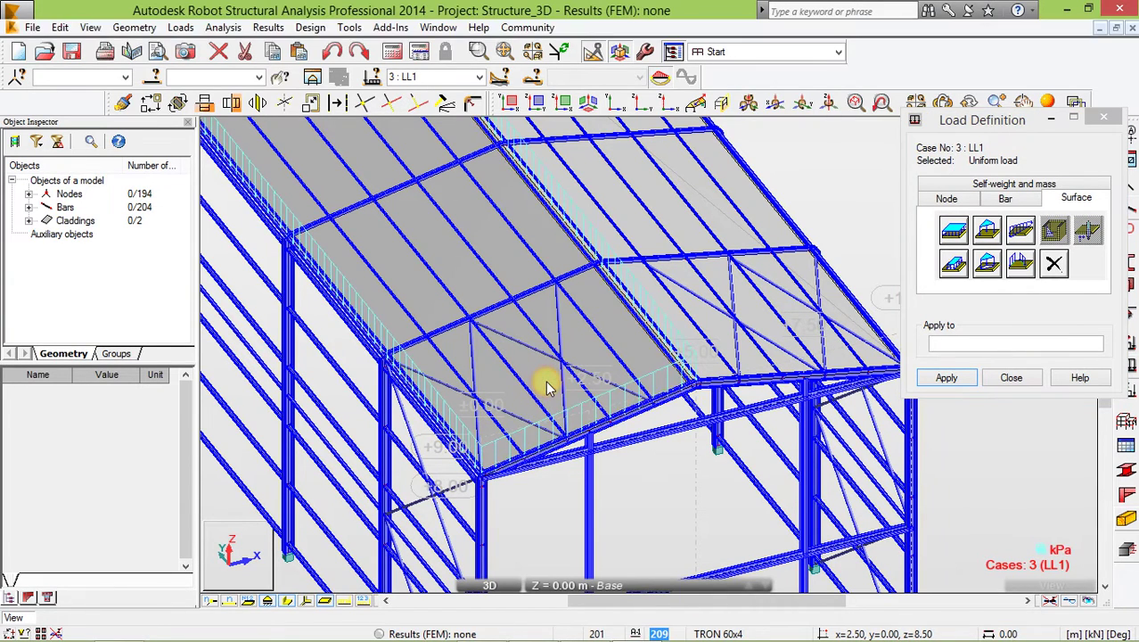
click(722, 334)
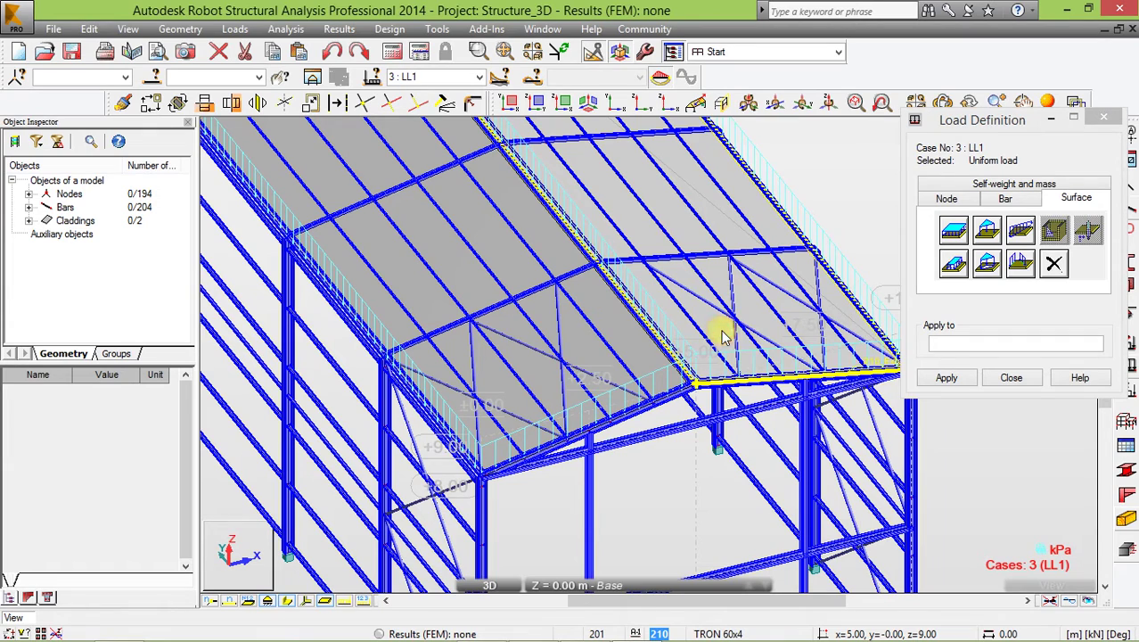
click(1010, 379)
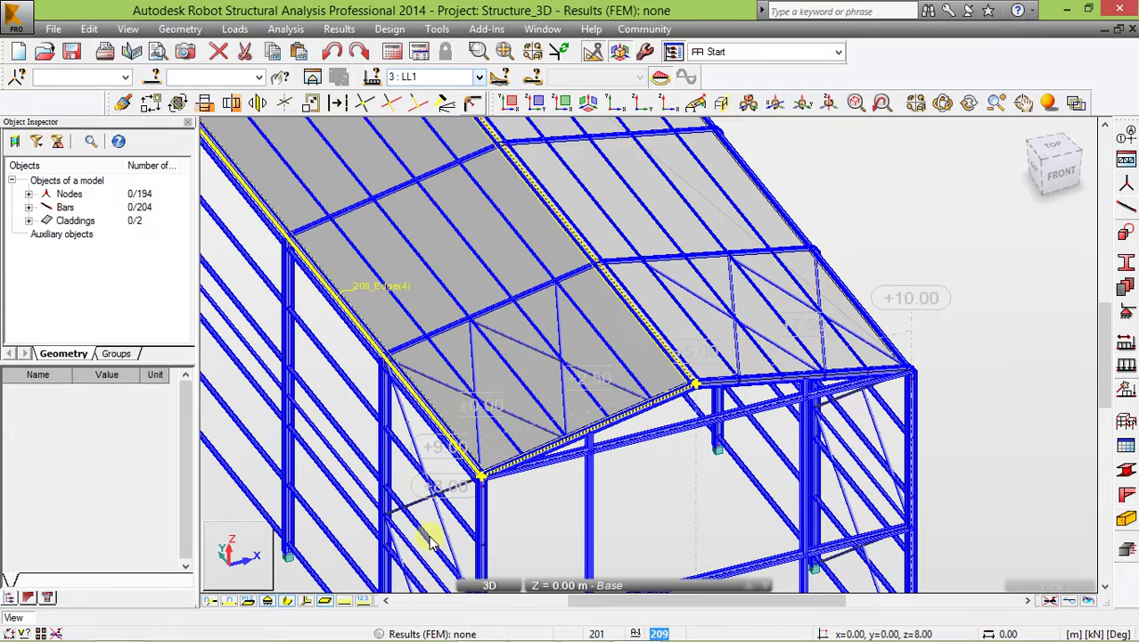
- Show load symbols with pZ = -0.25 values, then make 2 : DL2 current again
click(343, 599)
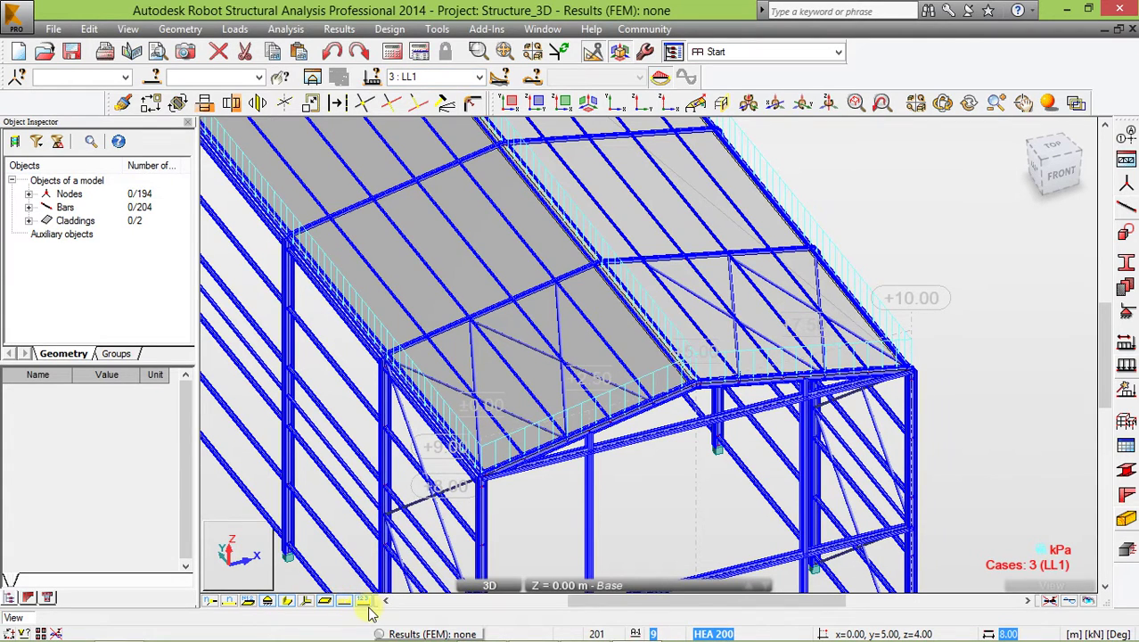
click(365, 600)
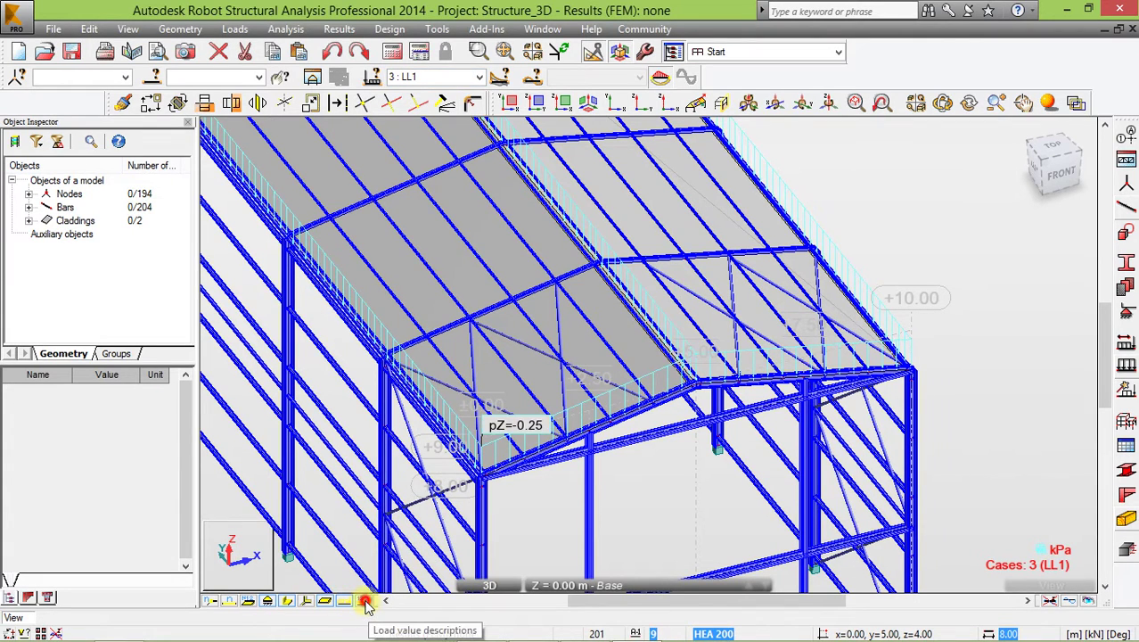
click(480, 78)
click(450, 103)
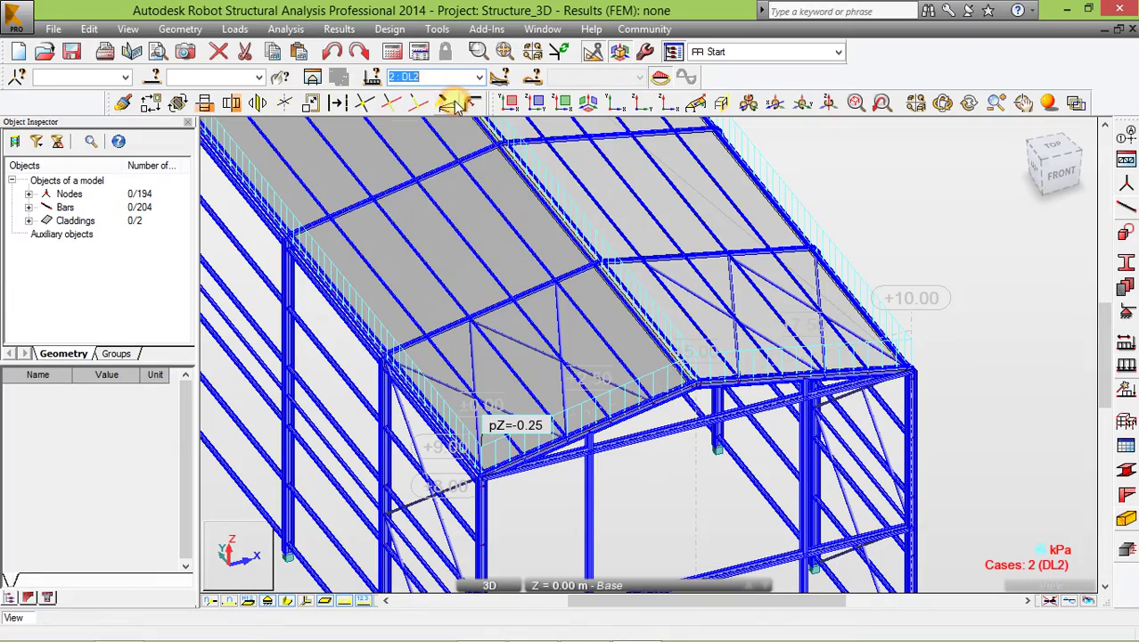
click(478, 78)
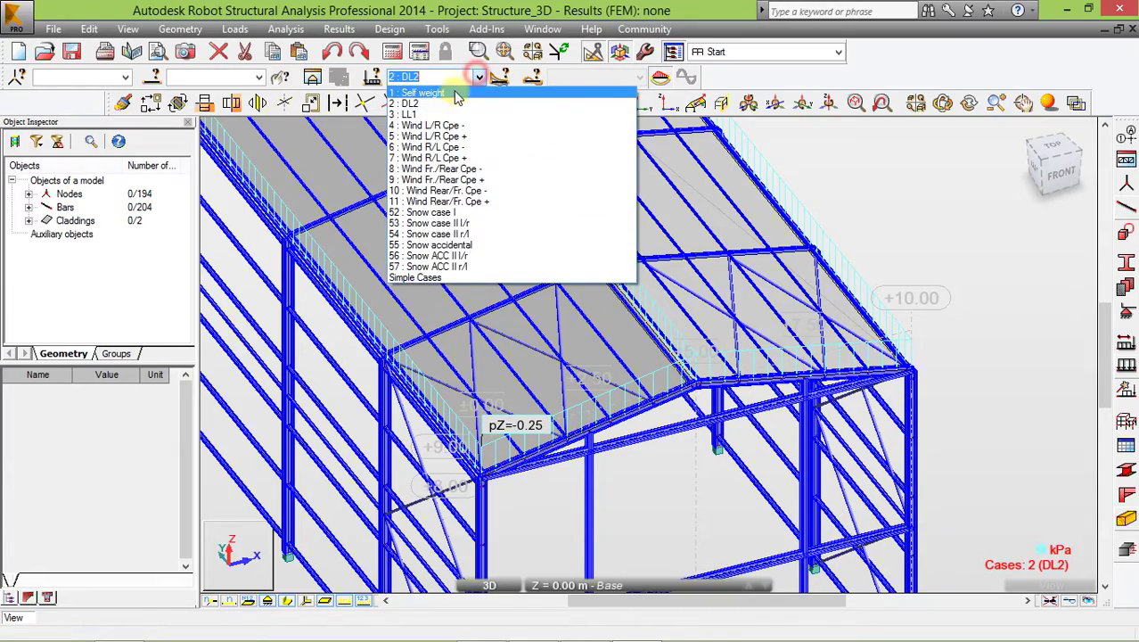